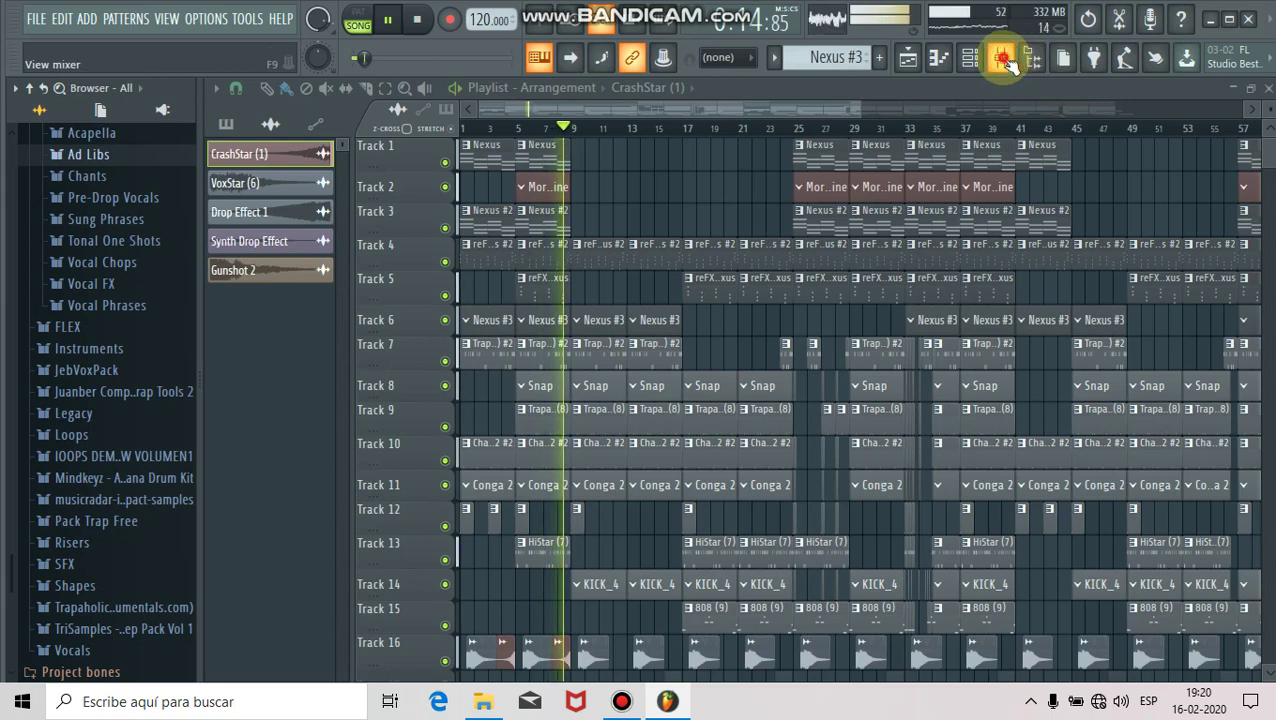
Check the Master track's effect slots in the mixer while the arrangement plays, and return to the playlist.
left_click(1003, 60)
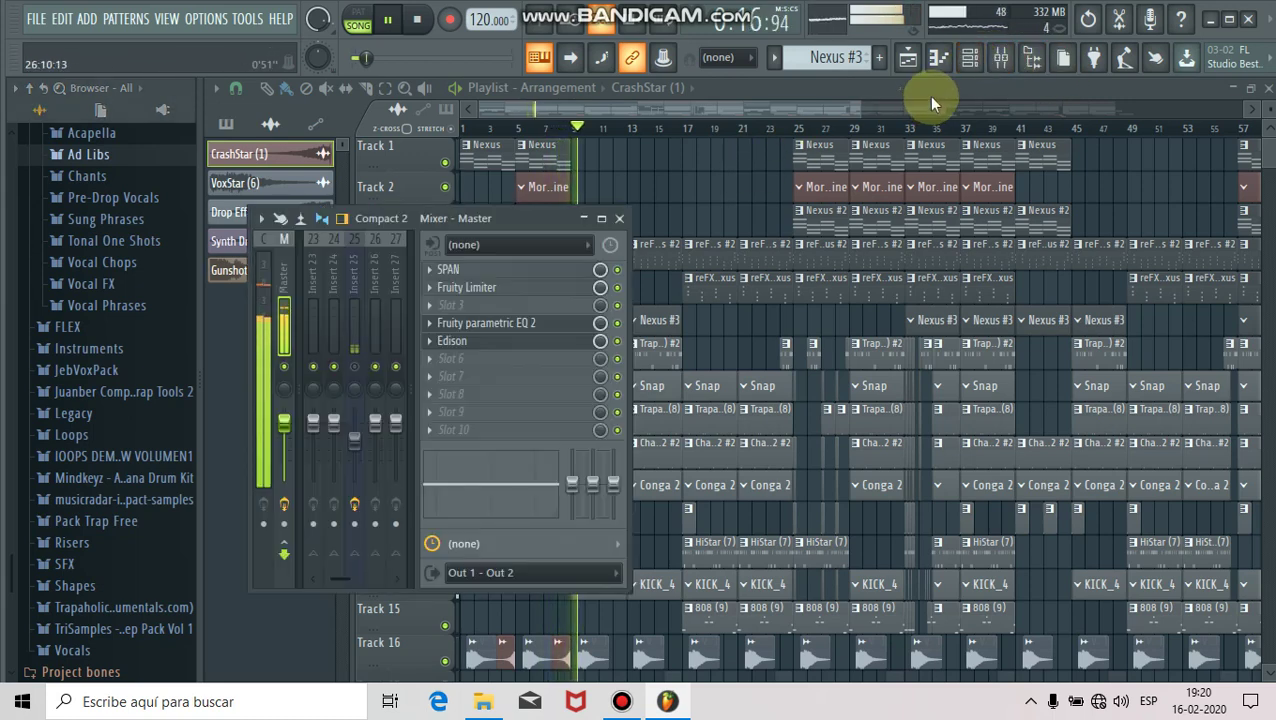
left_click(997, 60)
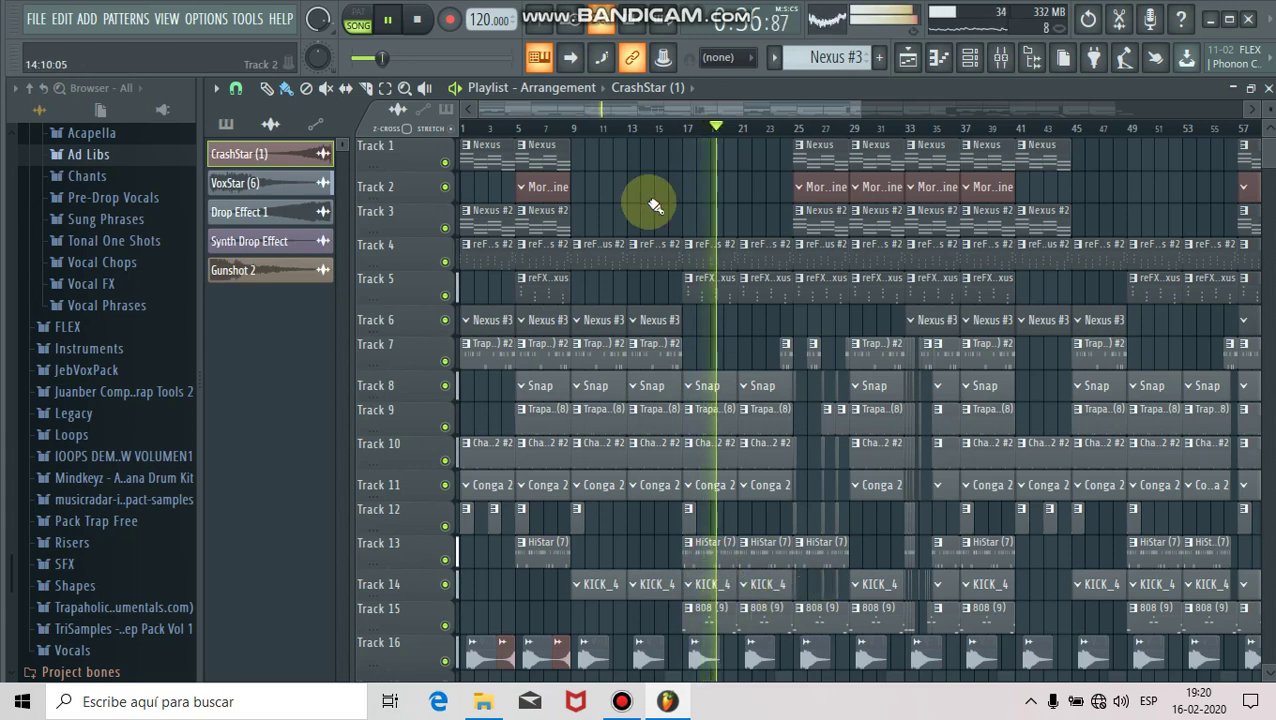
scroll(317, 57, "down", 2)
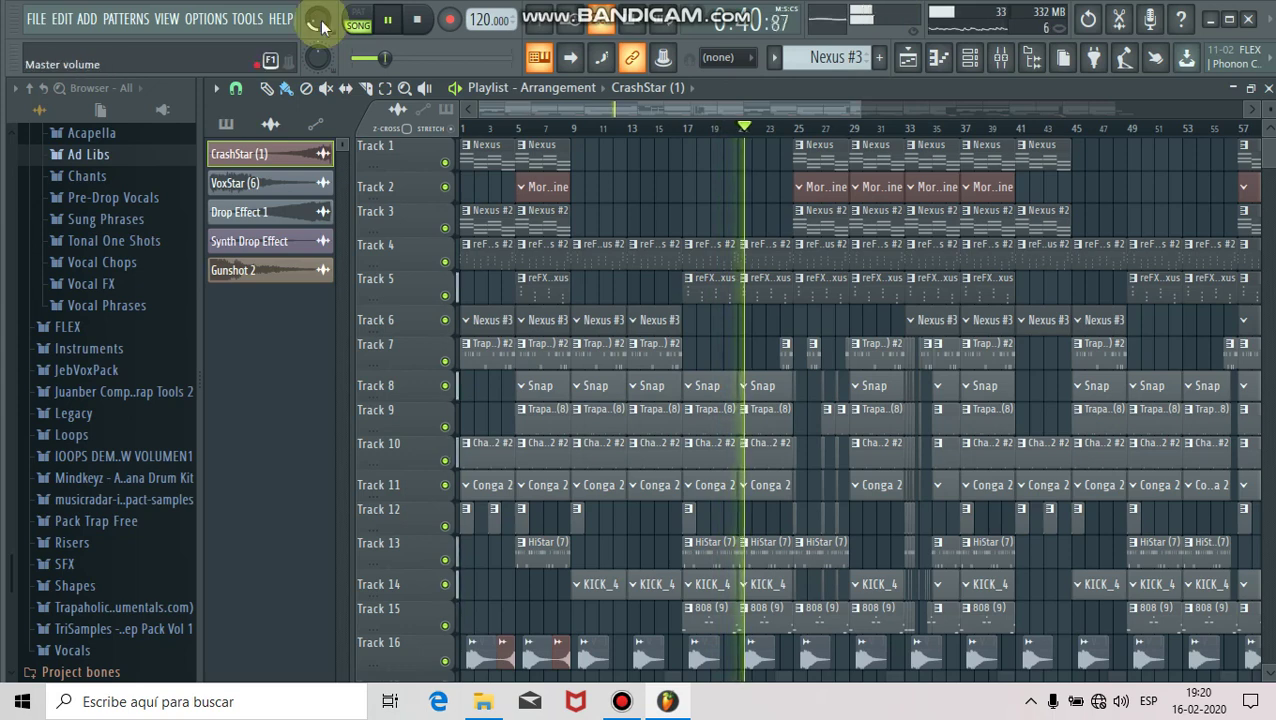
Stop the song playback and unmute Insert 25 in the mixer.
key("space")
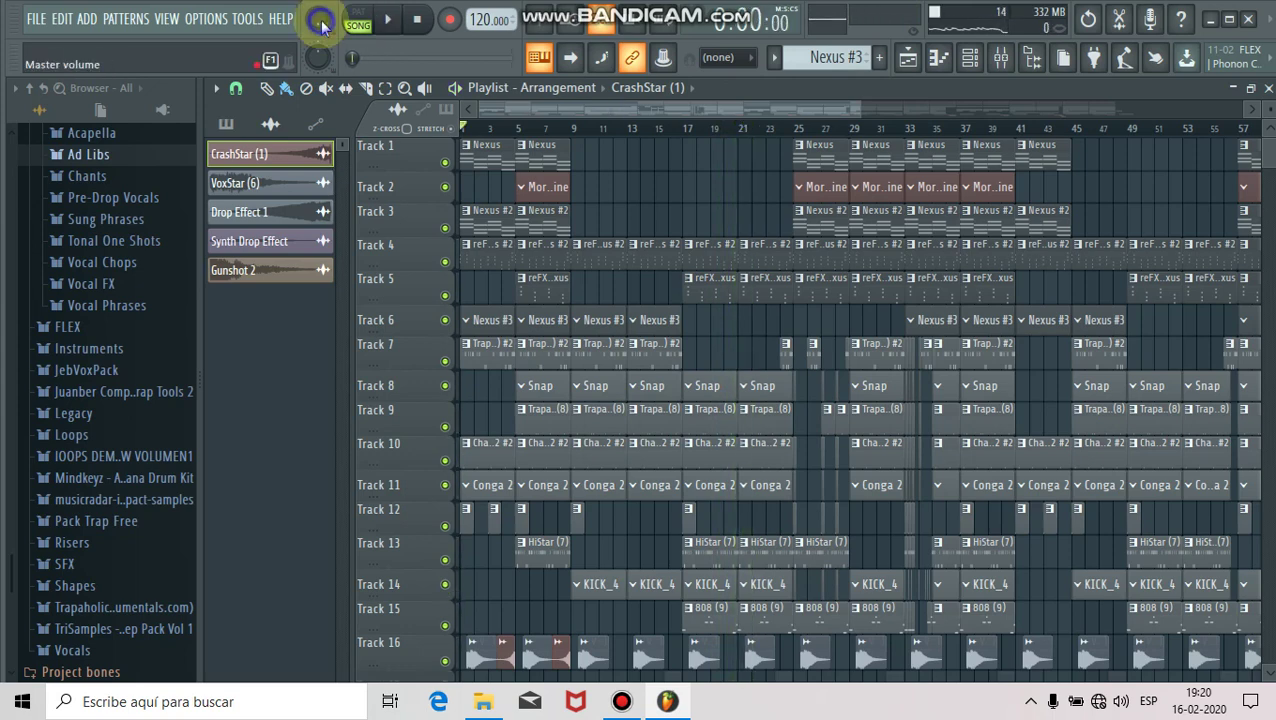
right_click(321, 27)
left_click(345, 33)
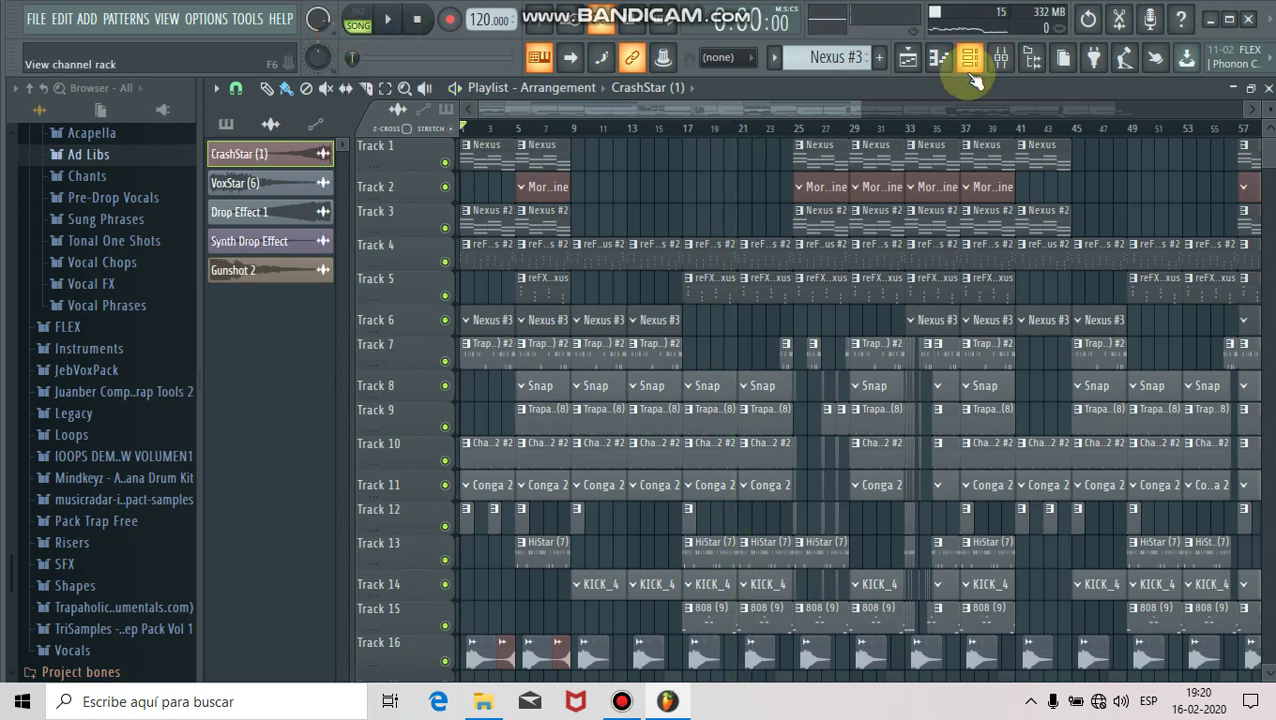
left_click(1000, 62)
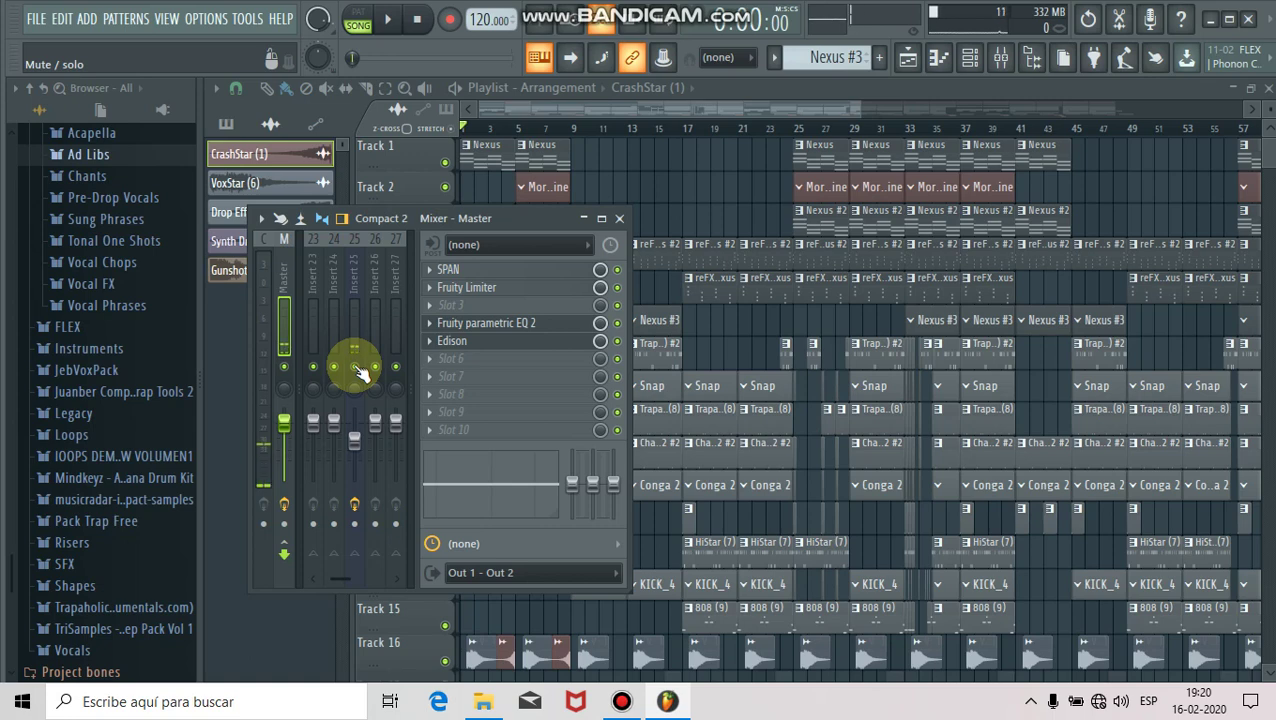
left_click(426, 163)
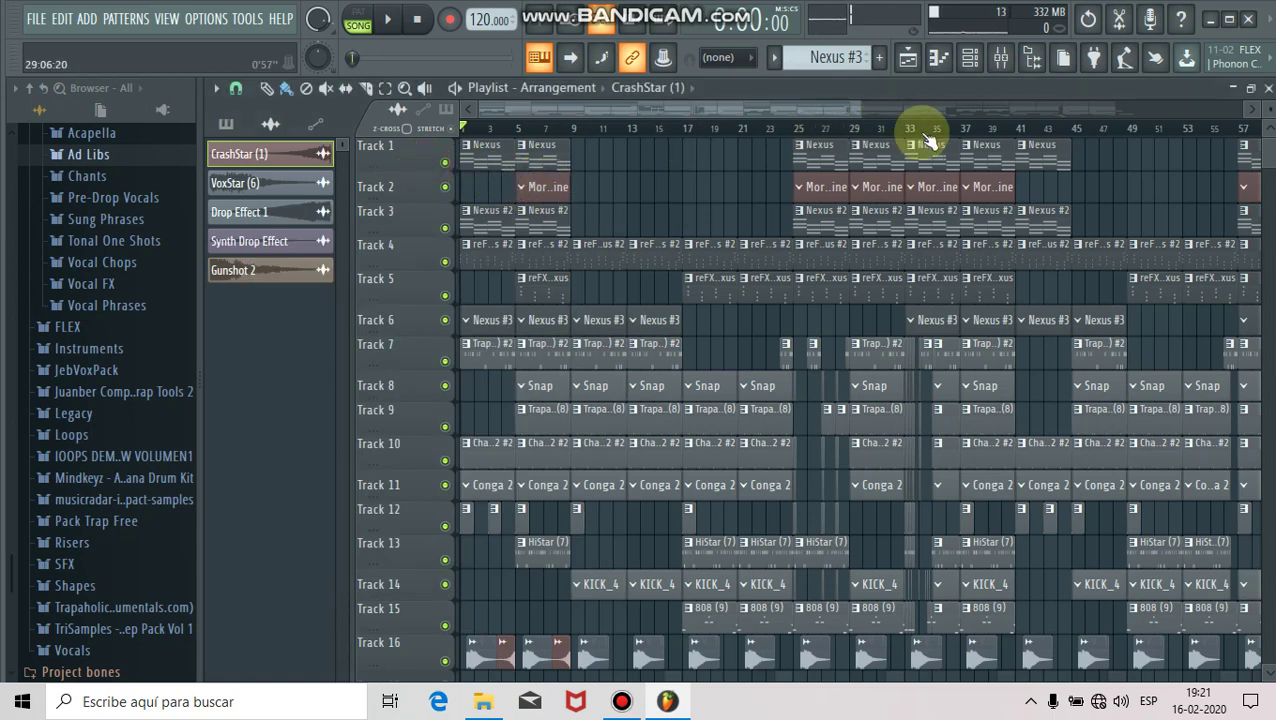
Switch to pattern playback mode and open the Nexus pattern from track 1 in the piano roll, showing its chords from bar 1.
left_click(357, 17)
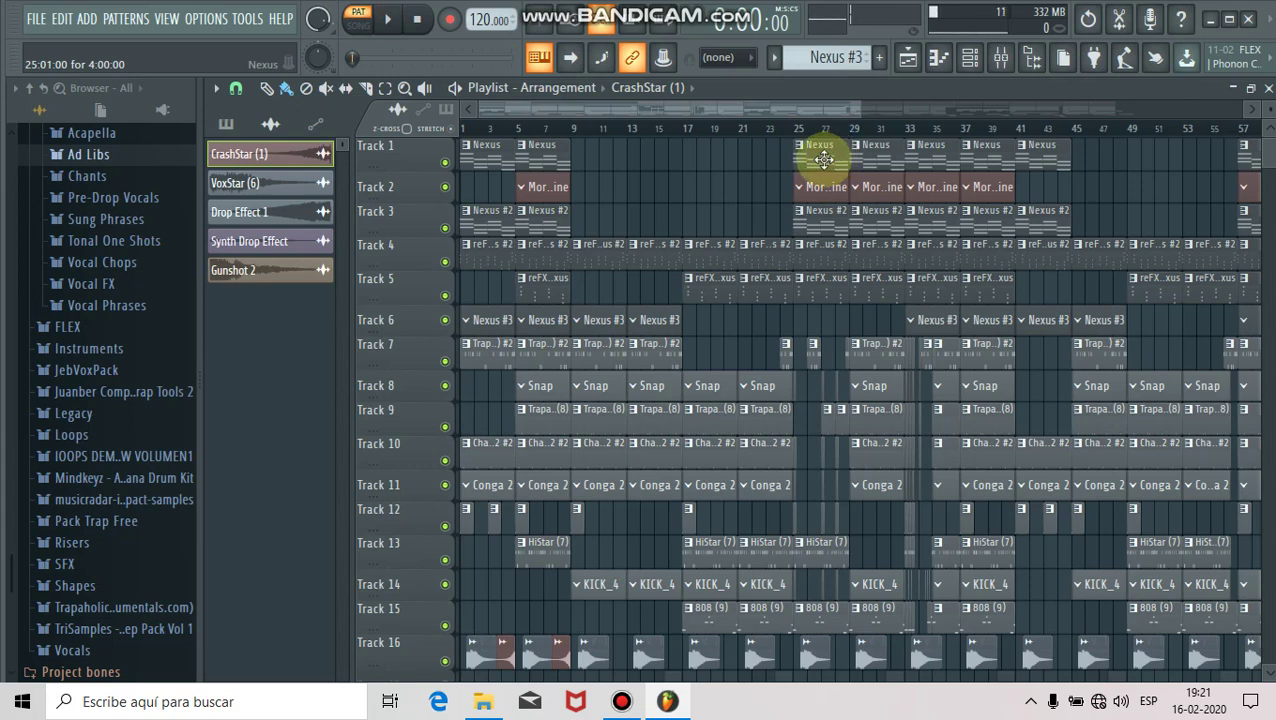
double_click(819, 161)
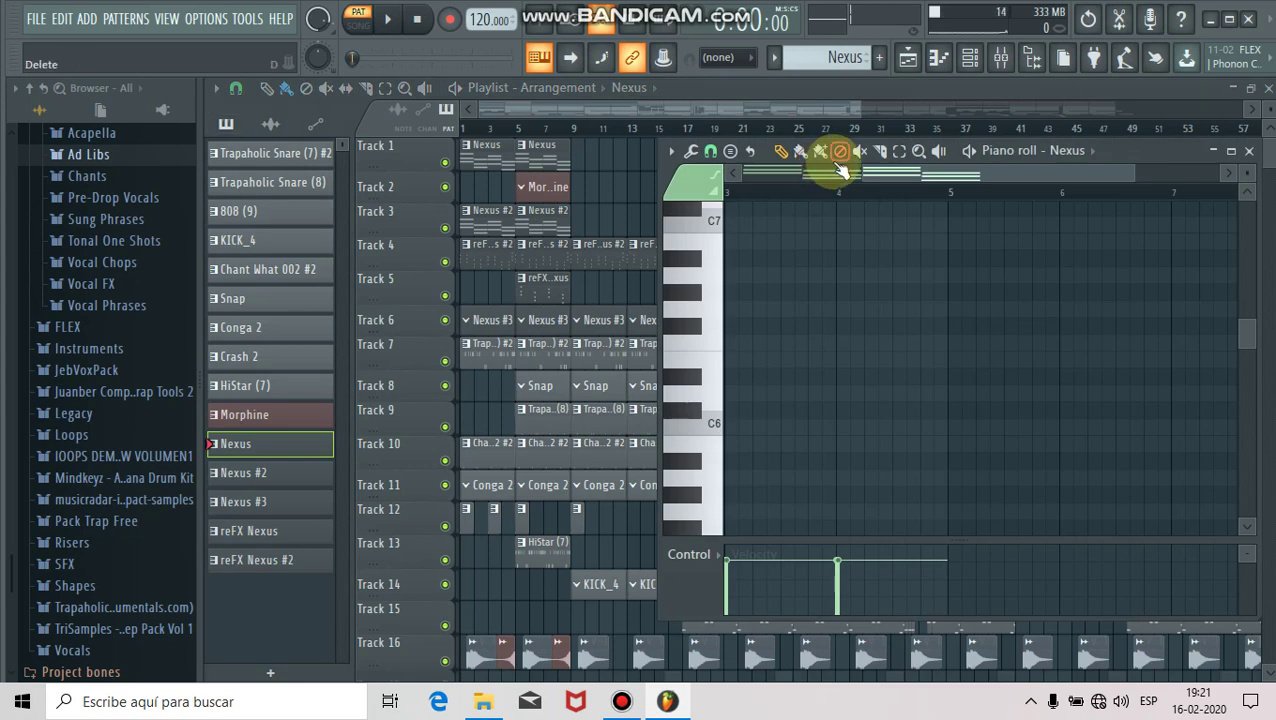
left_click_drag(1017, 171, 760, 216)
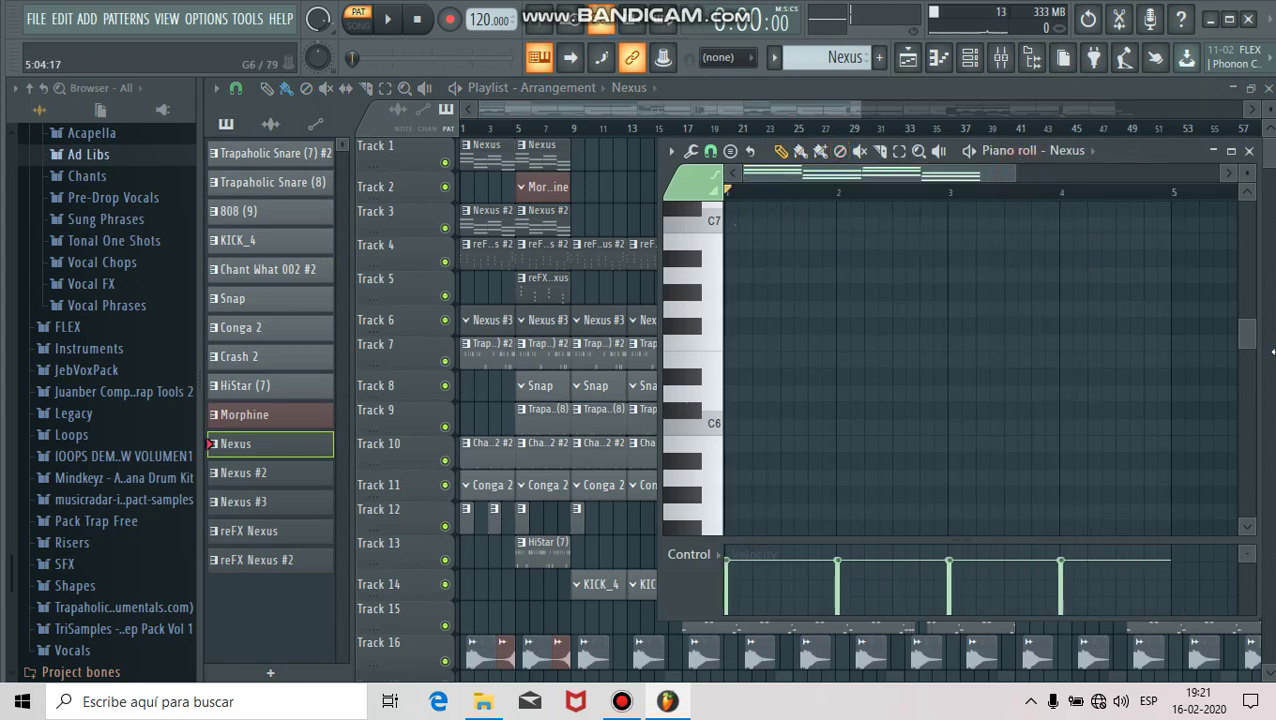
left_click_drag(1245, 330, 1246, 382)
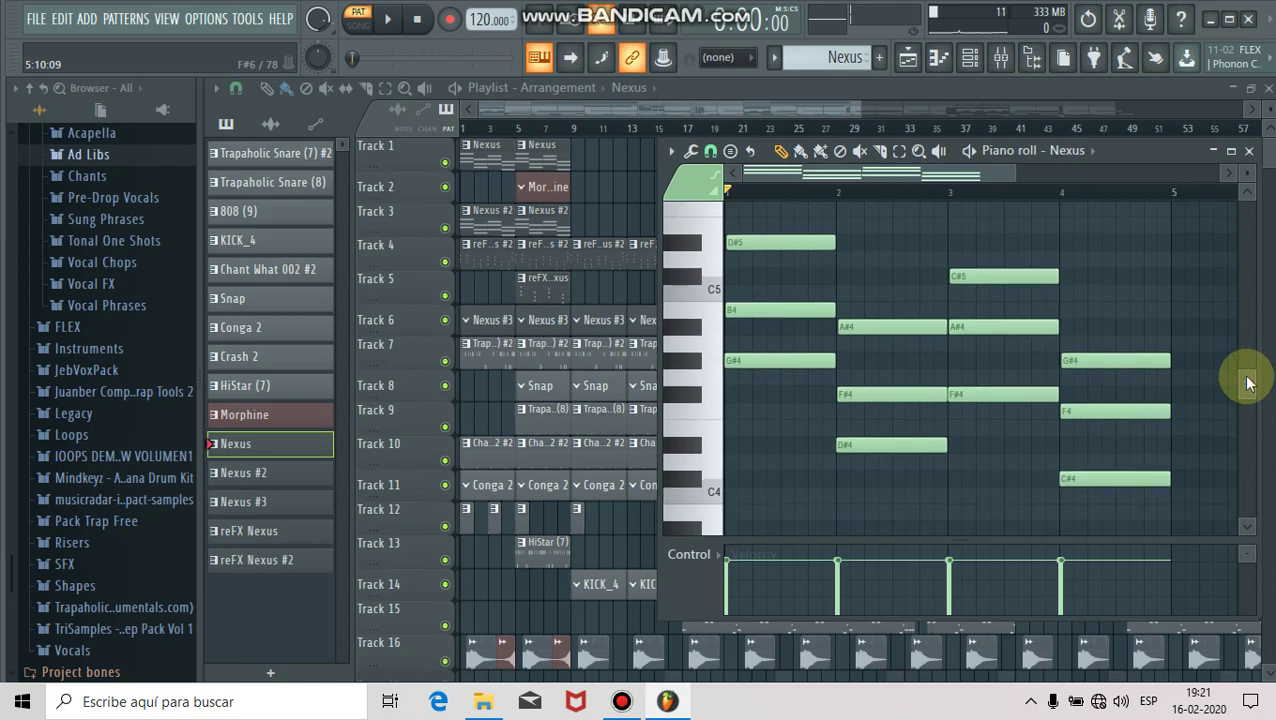
Mute Insert 25 in the mixer and audition the Nexus chord pattern, stopping playback at the end.
left_click(1006, 57)
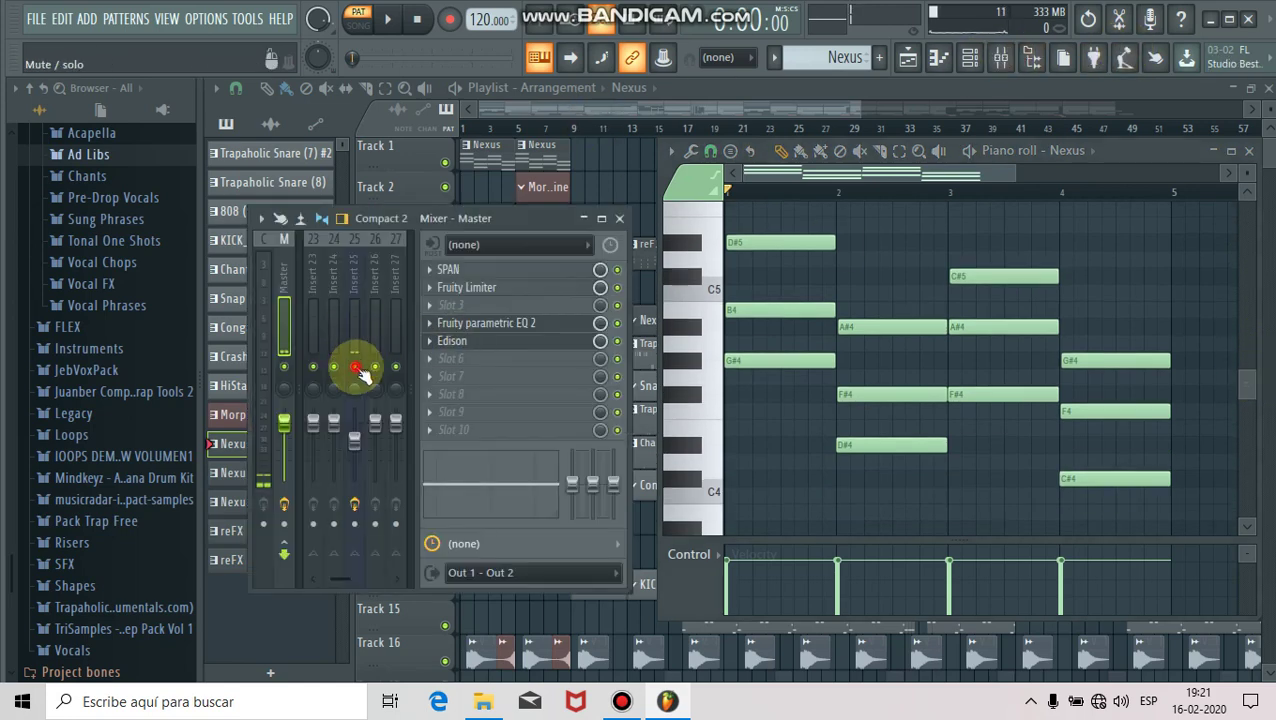
left_click(362, 372)
key("space")
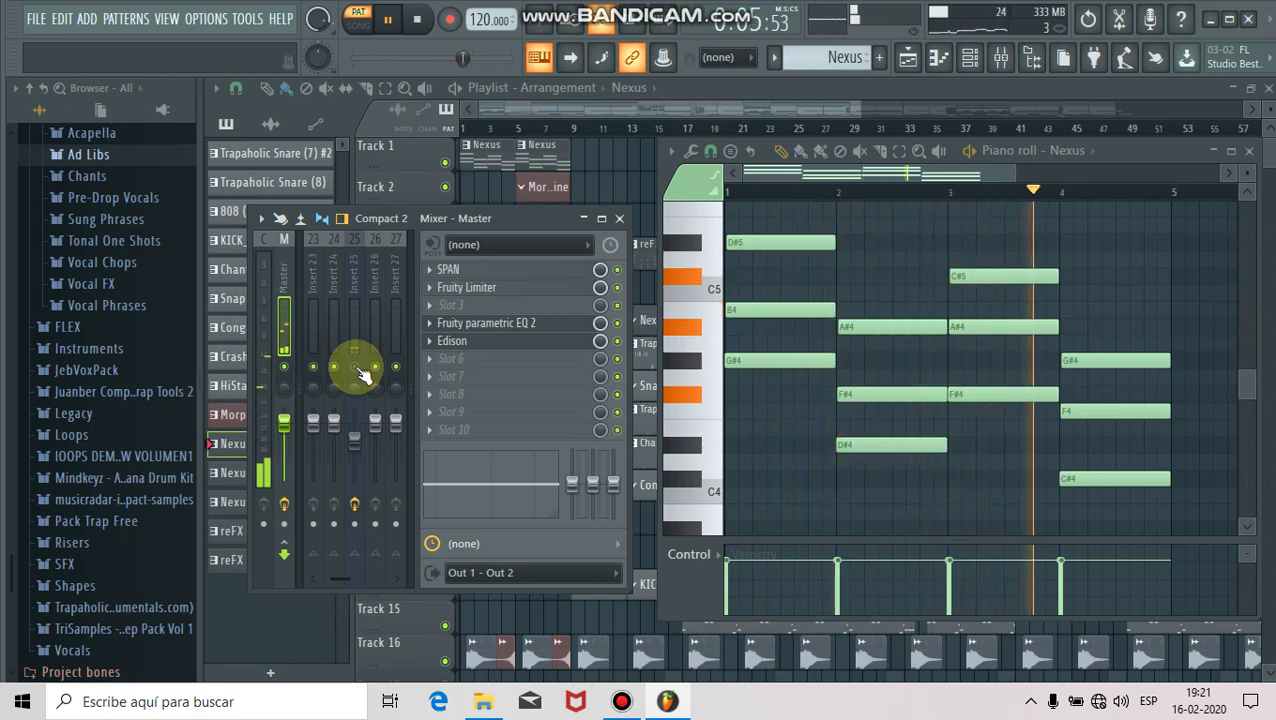
key("space")
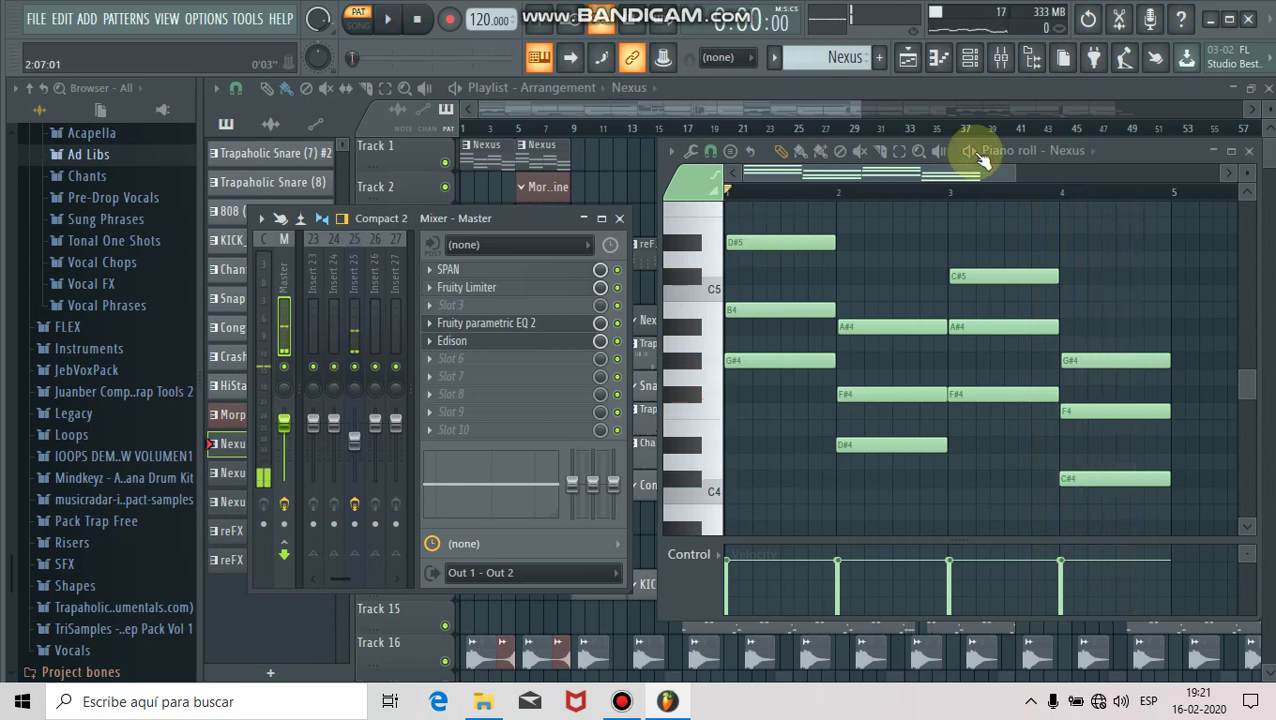
Open the Nexus #2 pattern from track 3 in the piano roll and bring all its chords into view.
left_click(908, 57)
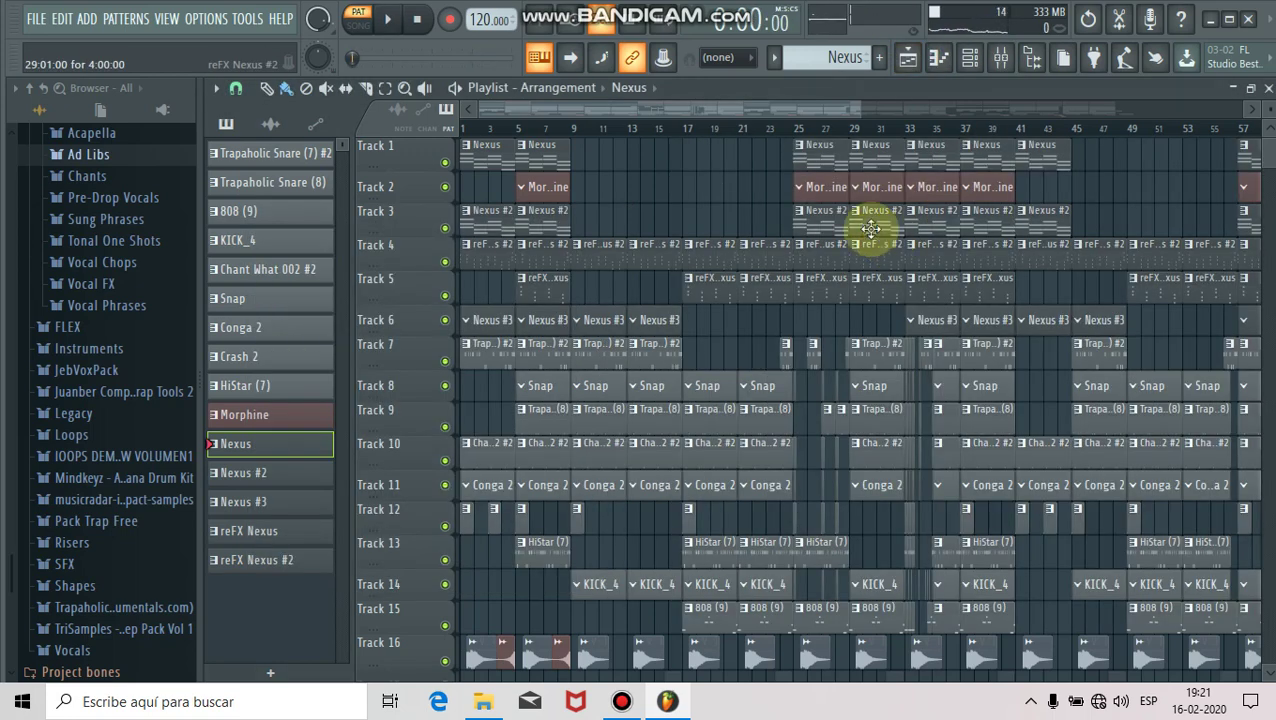
double_click(543, 230)
left_click_drag(928, 177, 716, 193)
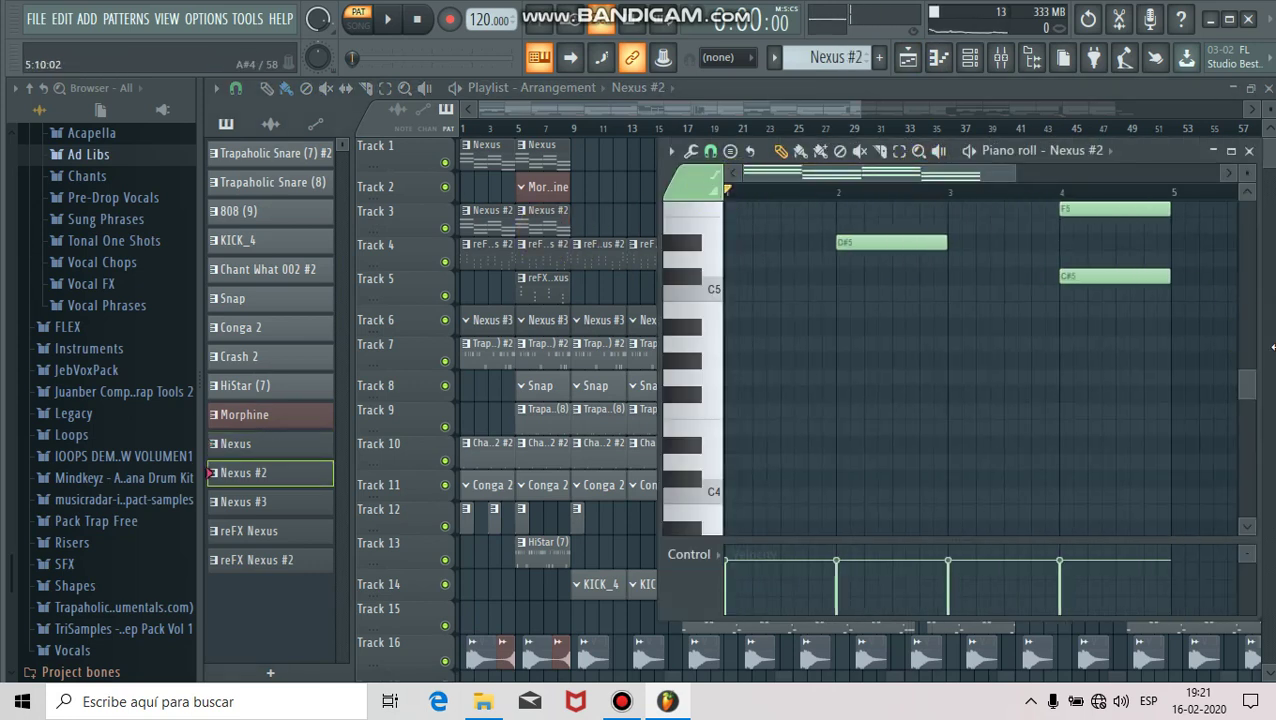
left_click_drag(1250, 383, 1252, 357)
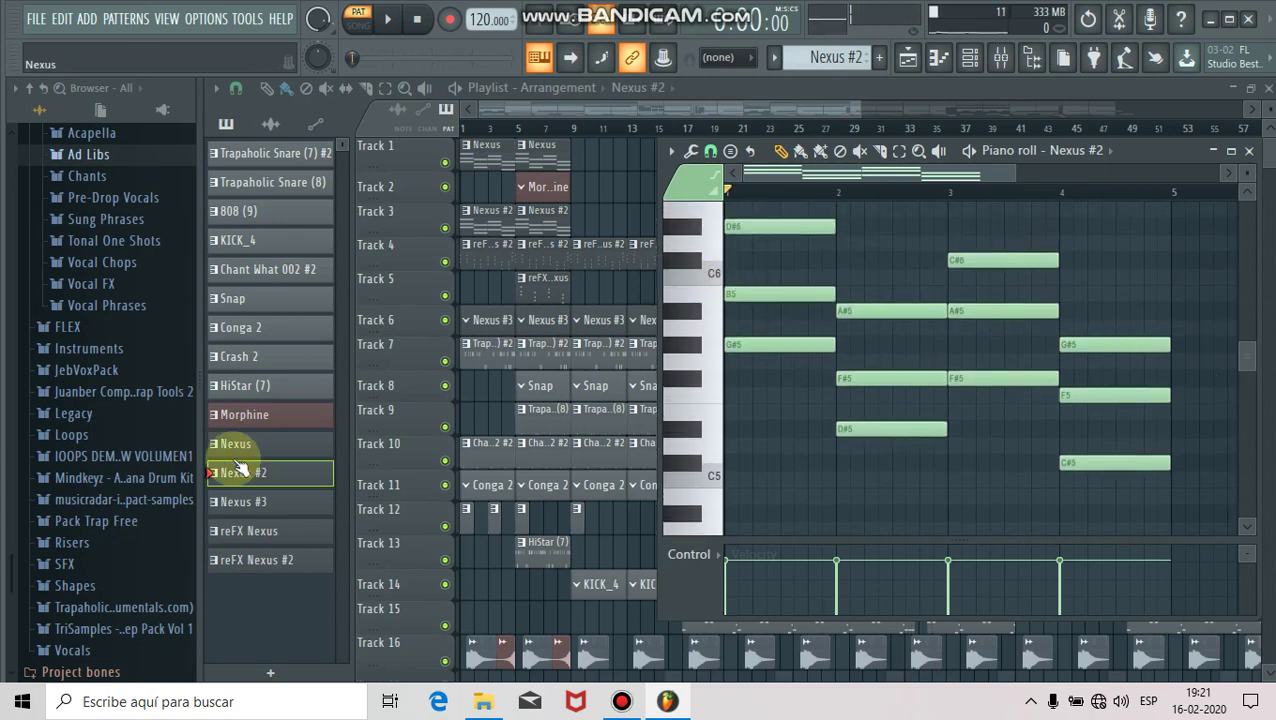
Audition the Nexus #2 pattern with Insert 25 muted, stopping playback at the end.
left_click(1003, 60)
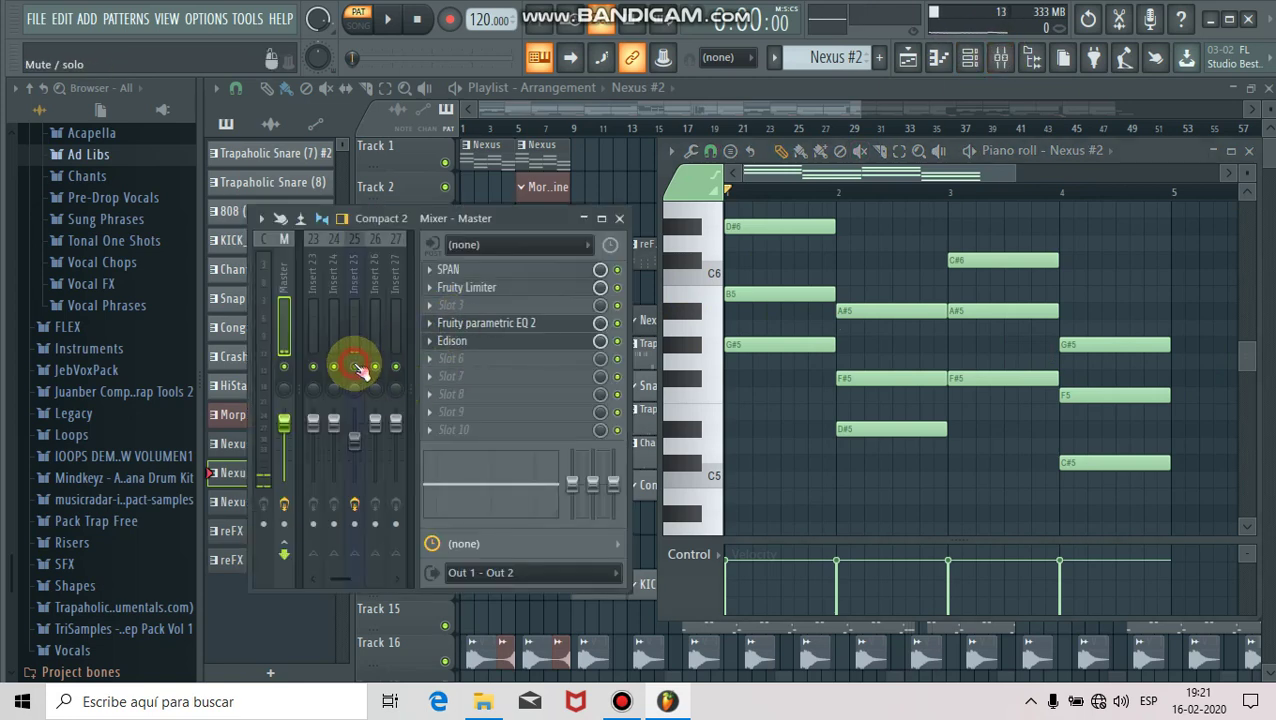
left_click(358, 369)
key("space")
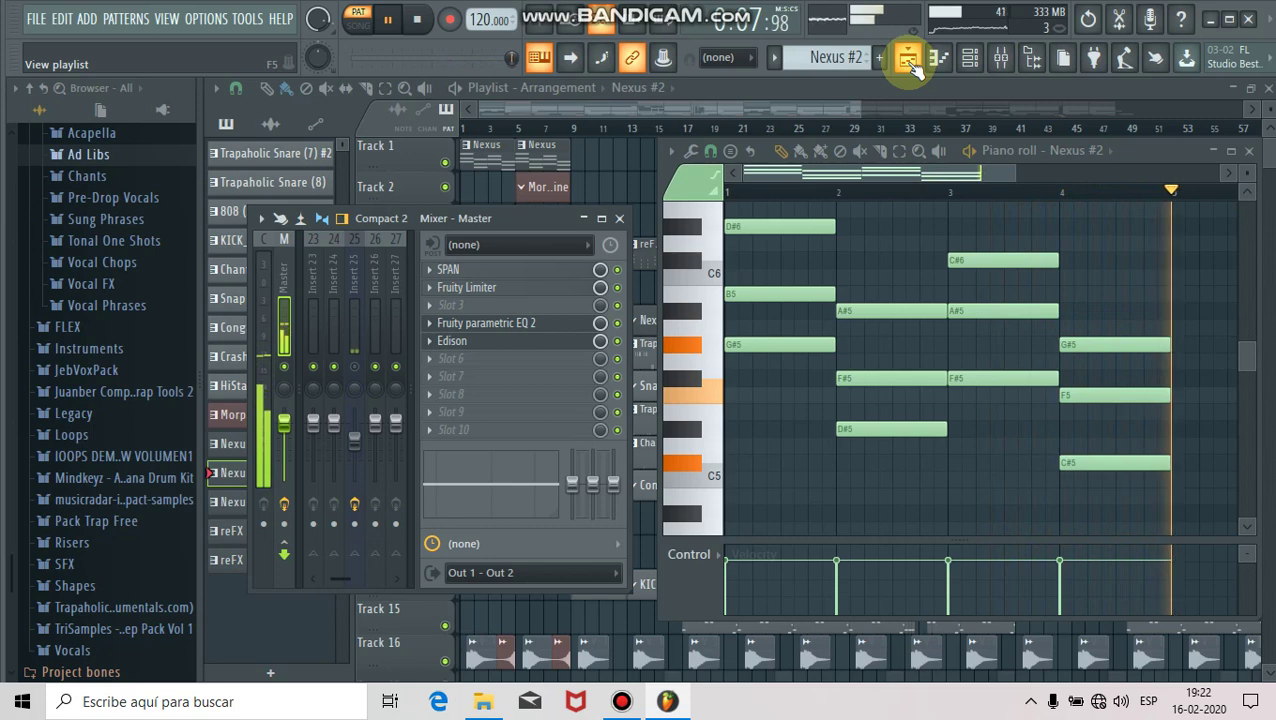
key("space")
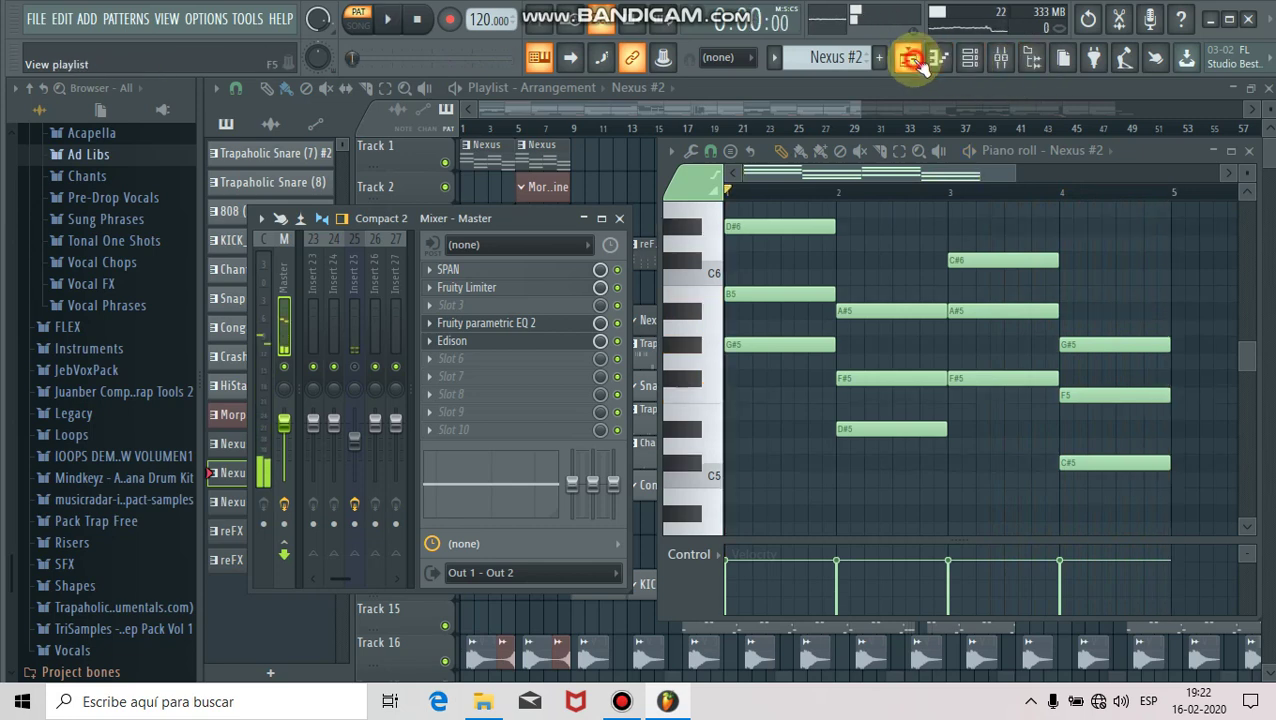
Enlarge the playlist's time scale to show about the first 28 bars, and unmute Insert 25 in the mixer.
left_click(912, 59)
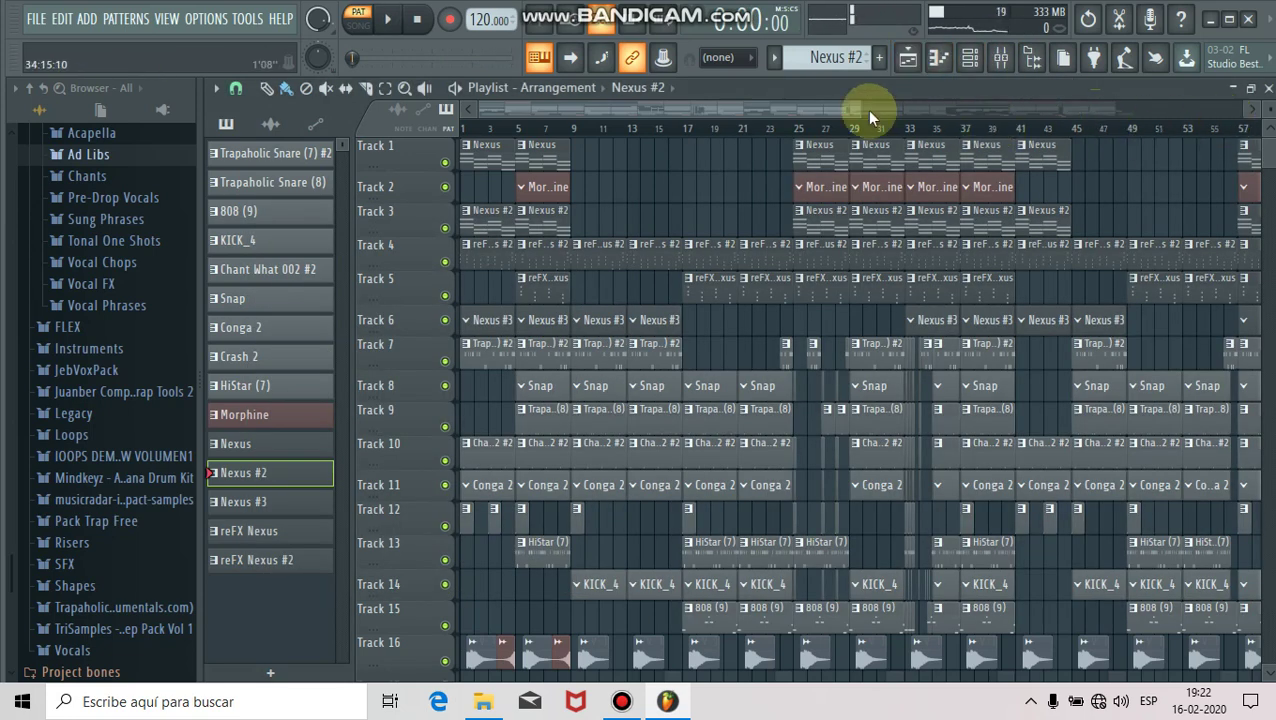
left_click_drag(857, 108, 892, 23)
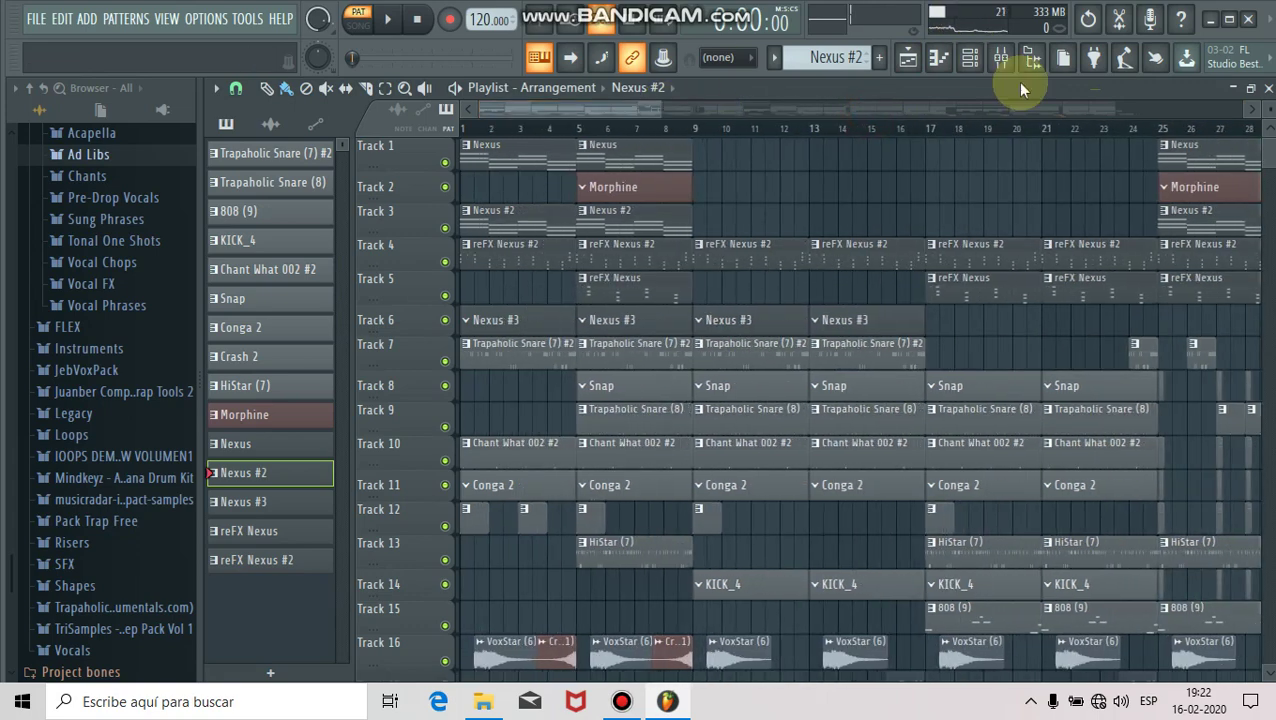
left_click(1001, 58)
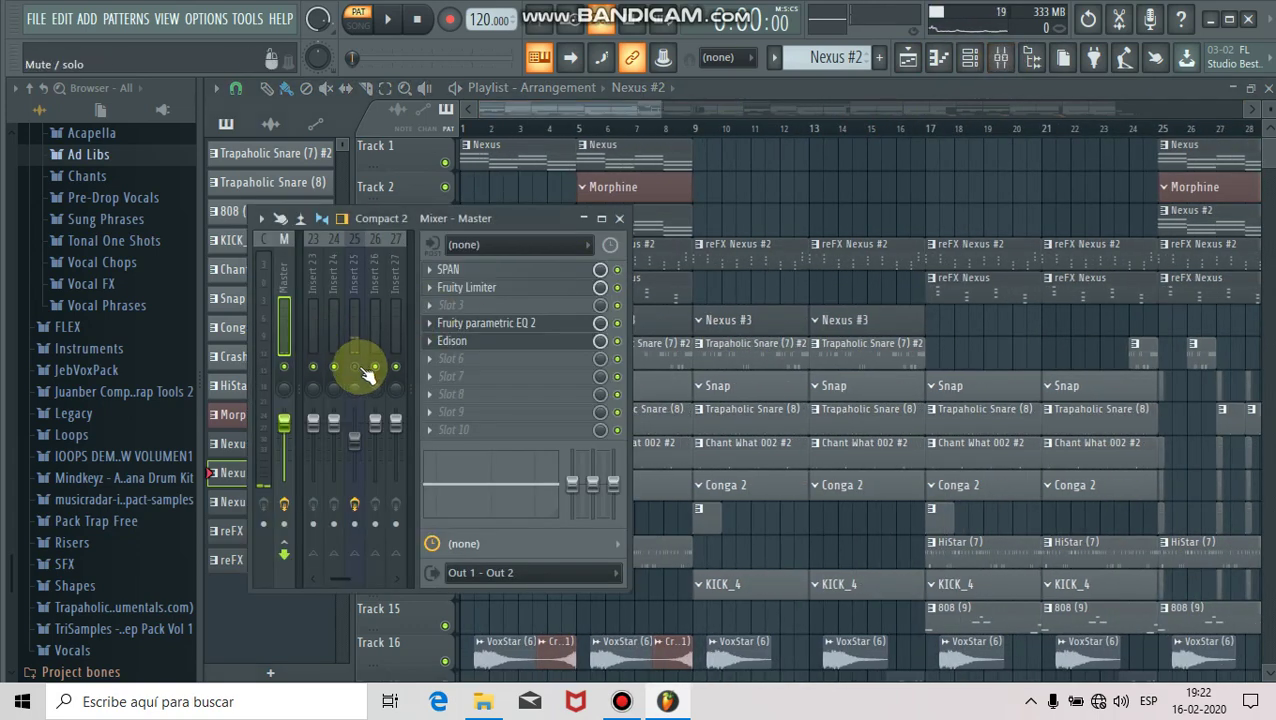
left_click(358, 370)
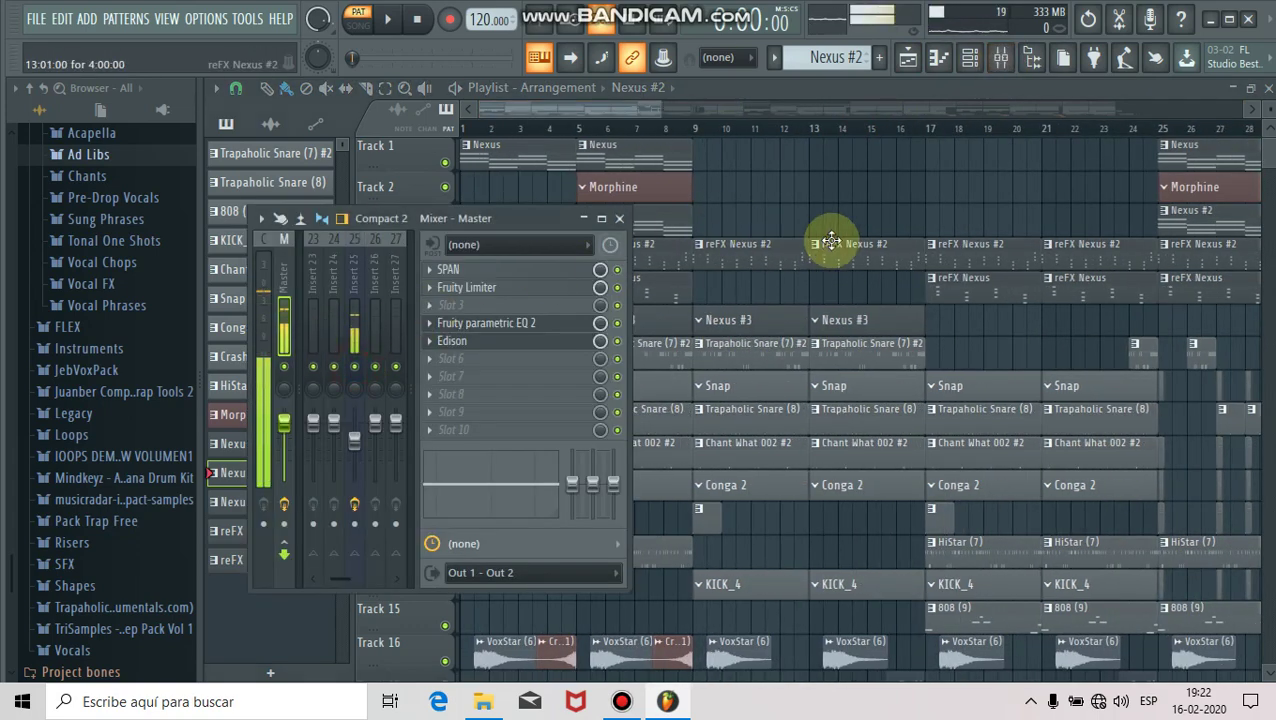
Open the reFX Nexus #2 pattern from track 4 in the piano roll and play it from bar 1.
double_click(659, 263)
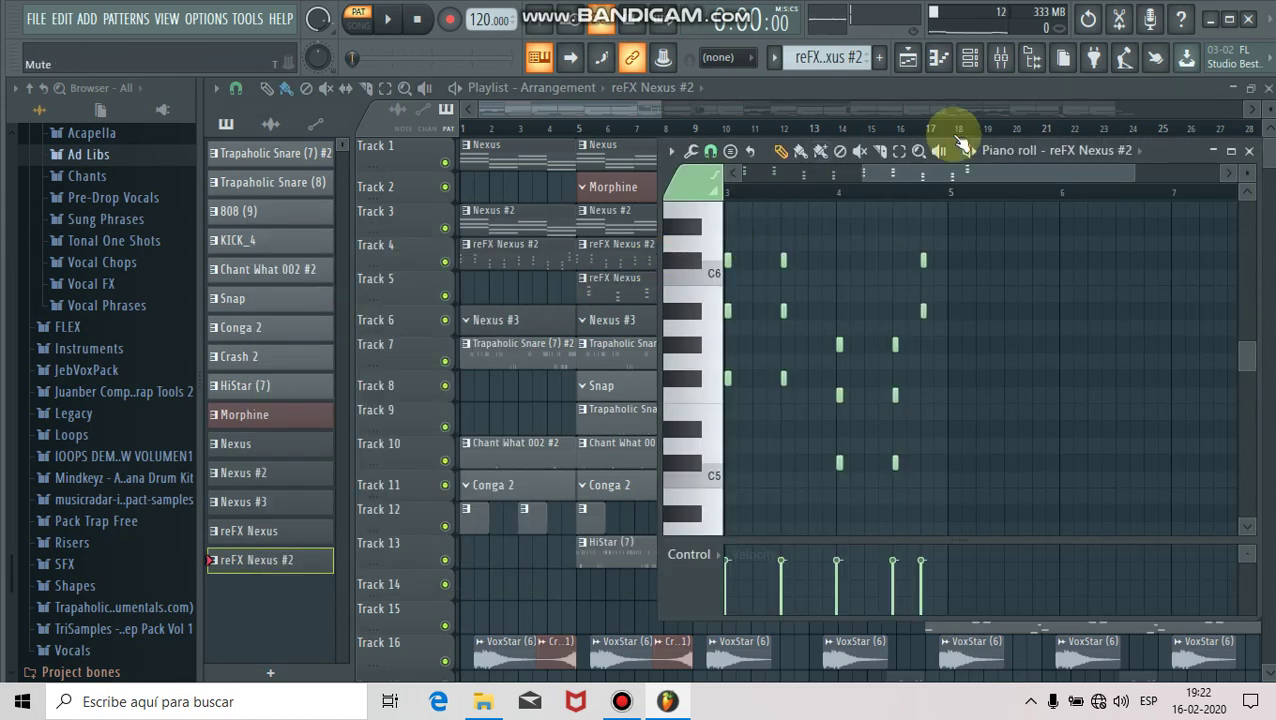
left_click(969, 57)
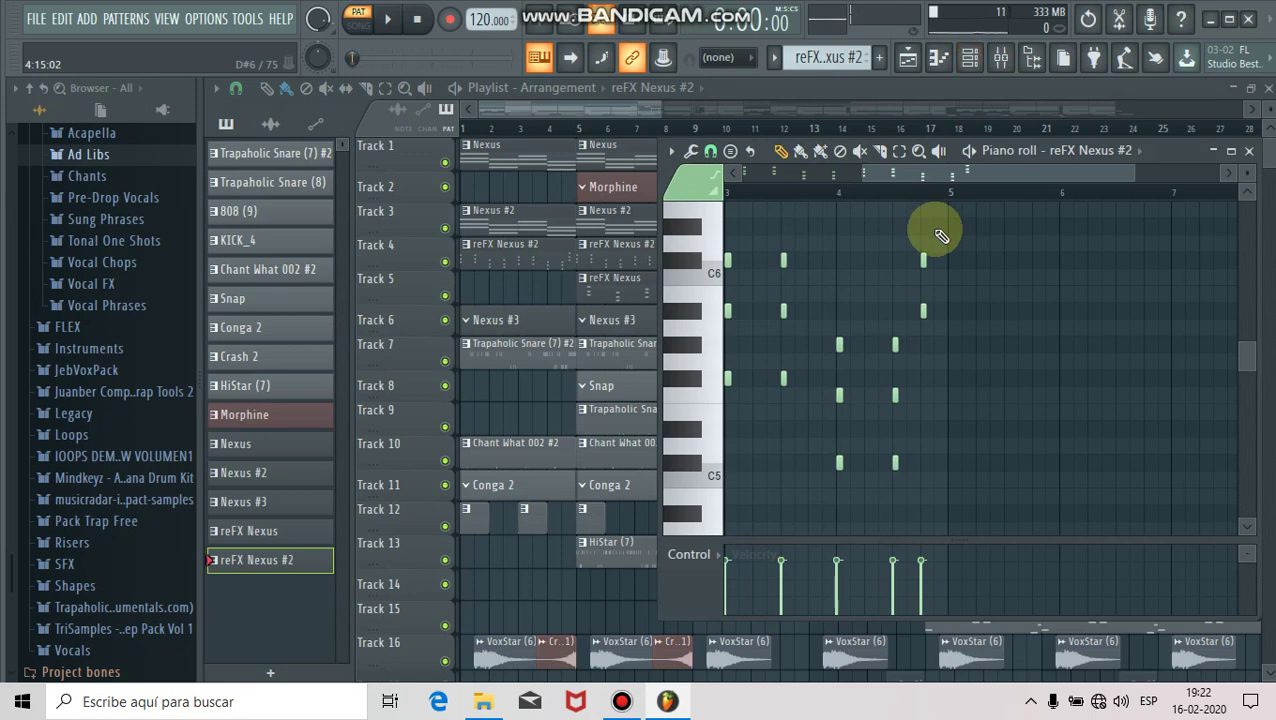
left_click_drag(940, 177, 686, 208)
key("space")
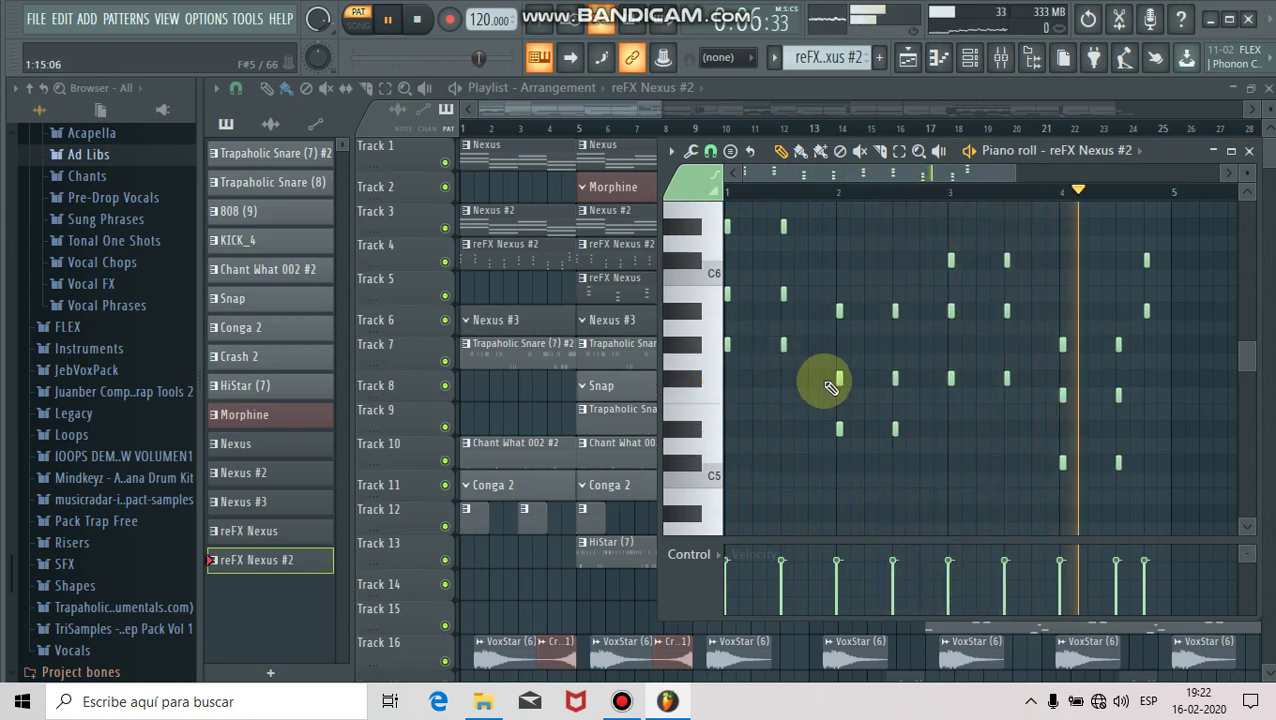
key("space")
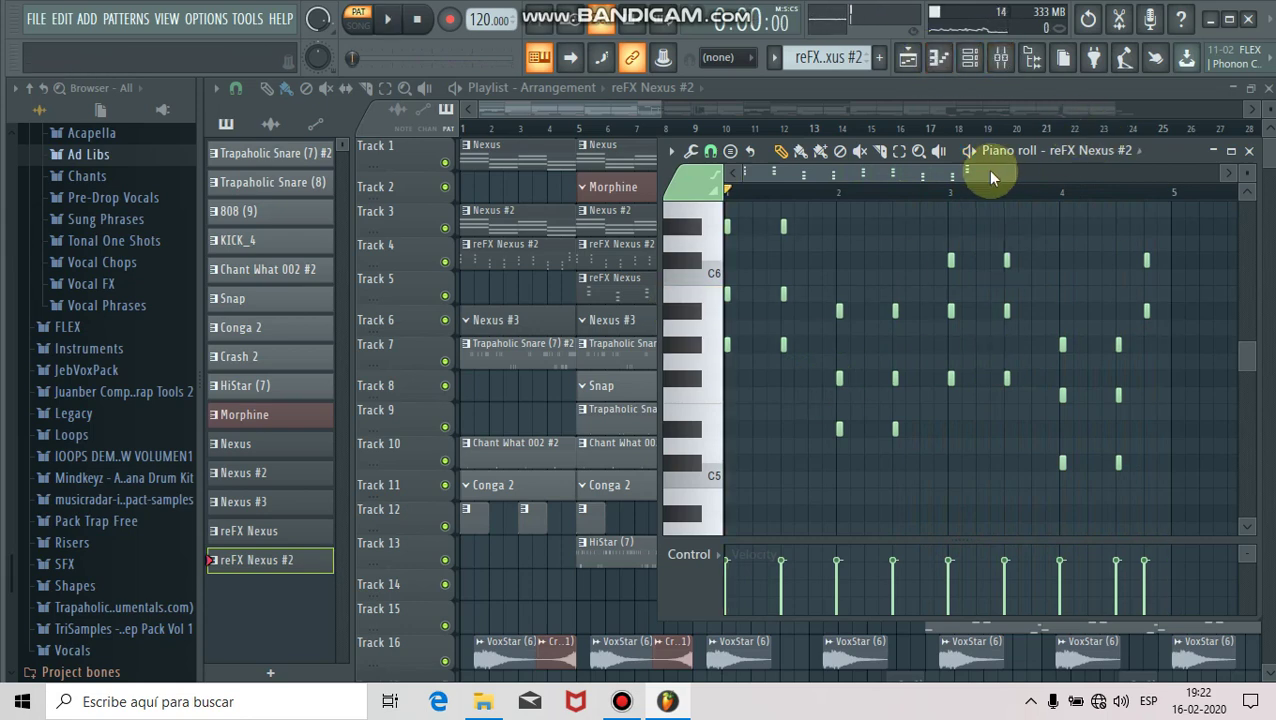
Restore the playlist to a smaller window and audition the reFX Nexus pattern from track 5 in the piano roll.
left_click(908, 60)
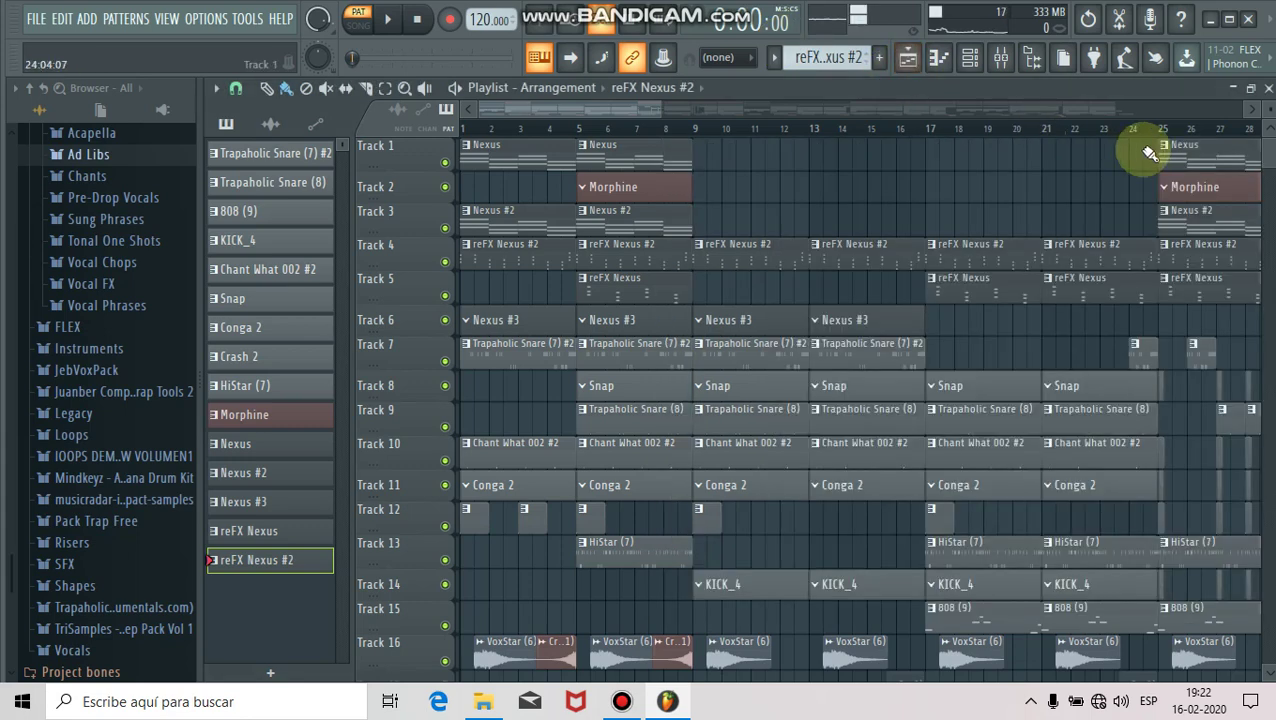
left_click(1252, 88)
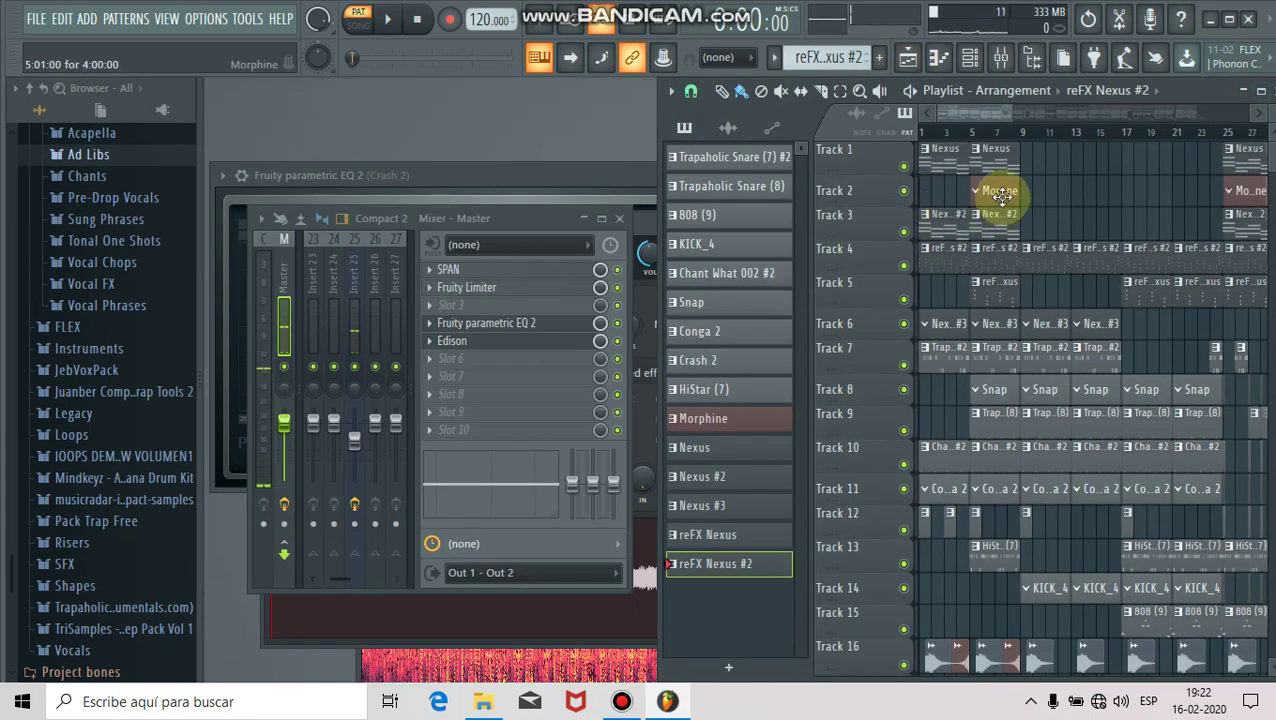
double_click(1000, 302)
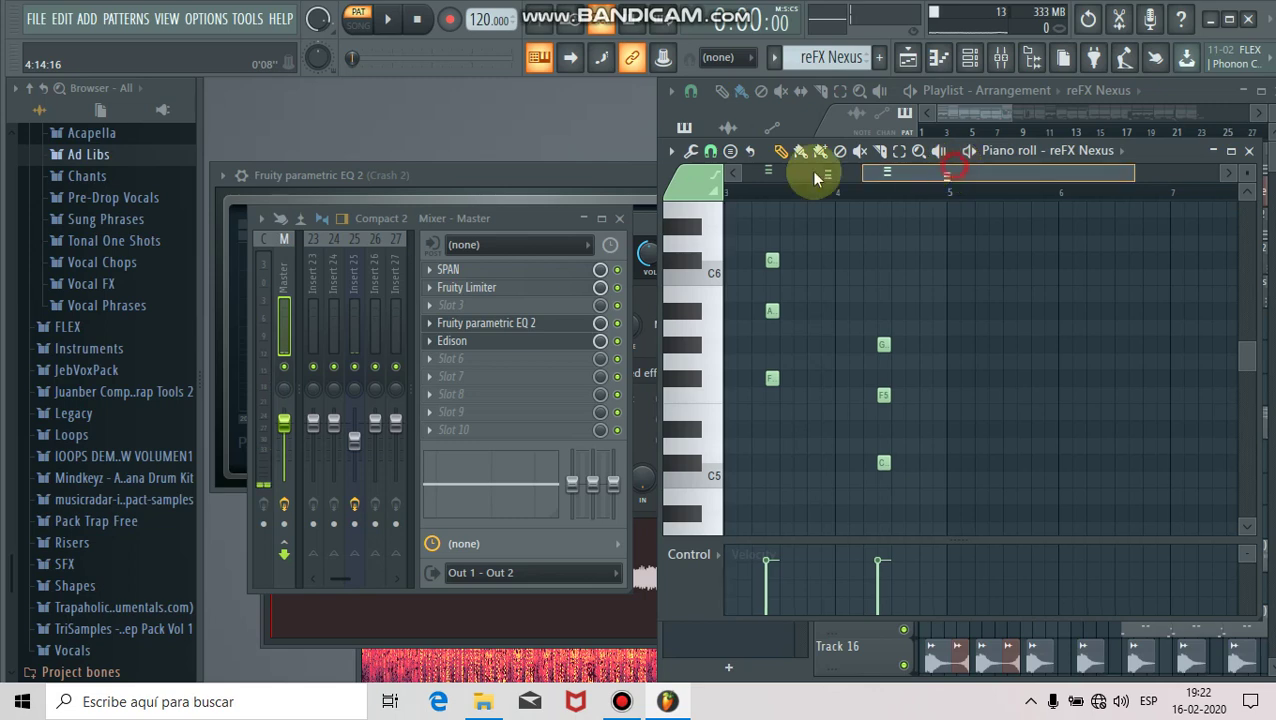
left_click_drag(815, 178, 668, 187)
key("space")
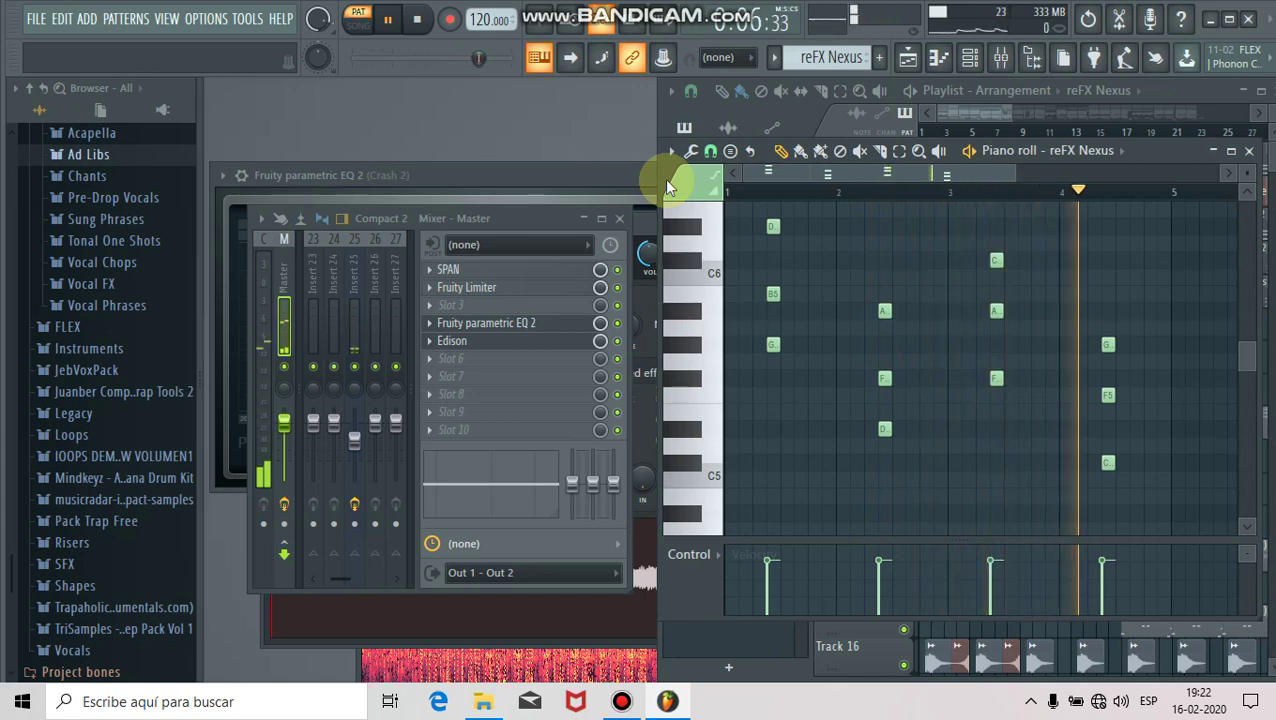
key("space")
Open the Morphine pattern from track 2 in the piano roll and audition it from bar 1, showing its notes around C4 to C5.
left_click(802, 113)
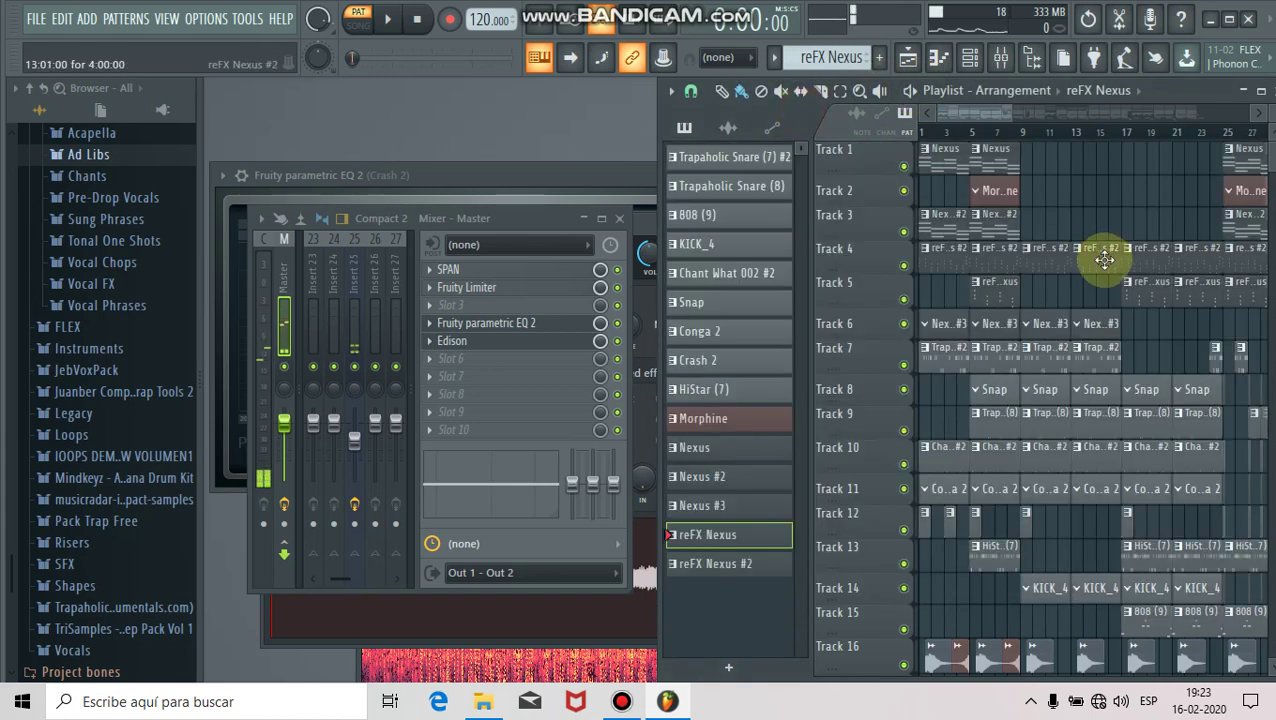
double_click(1000, 187)
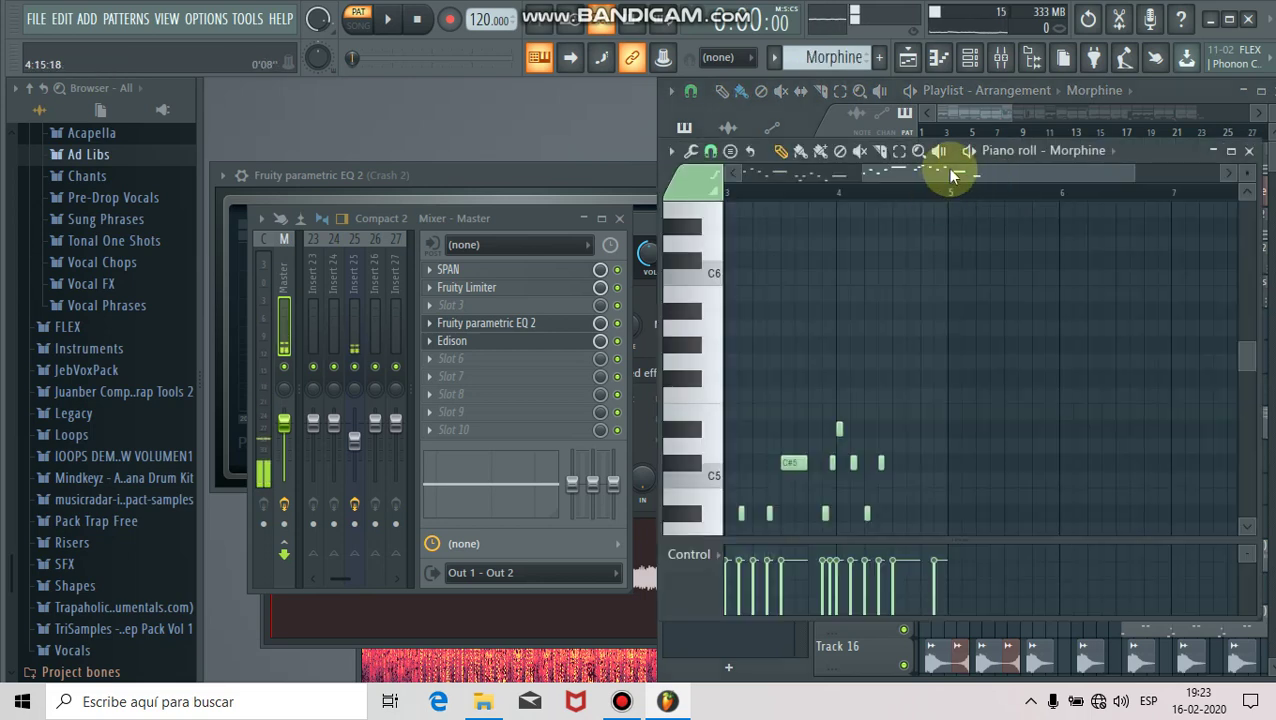
left_click_drag(952, 176, 646, 194)
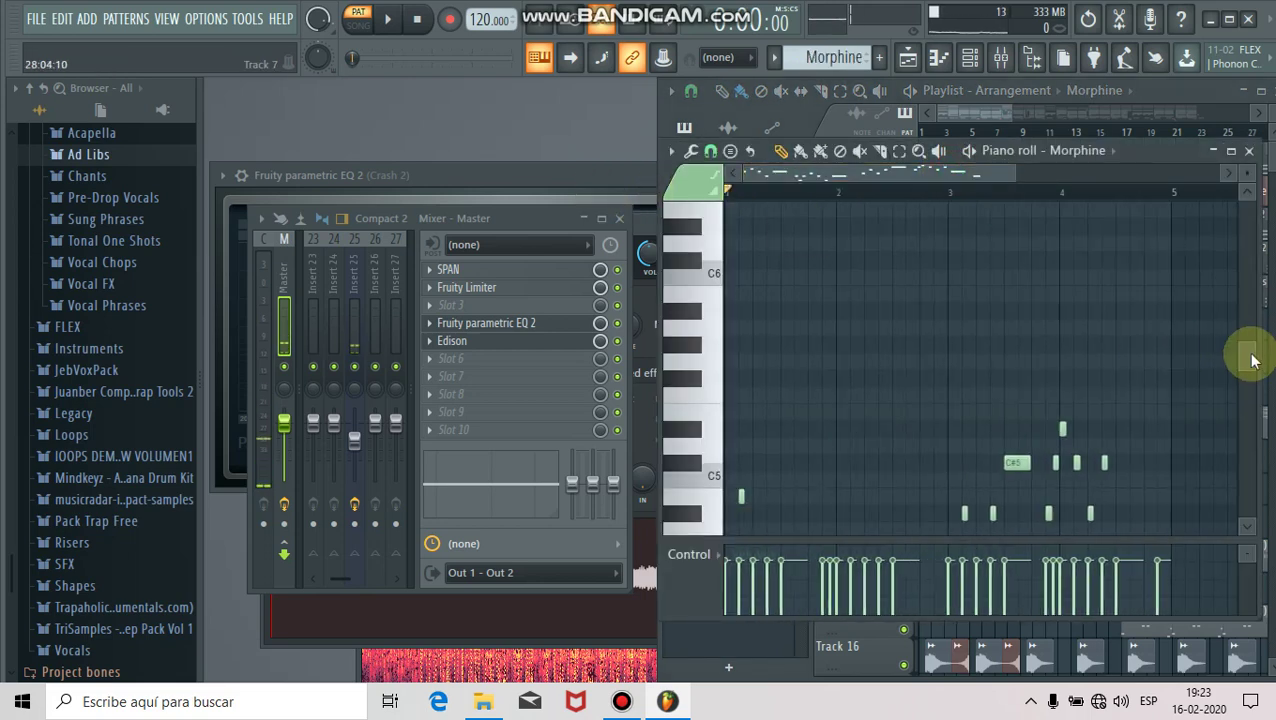
left_click_drag(1248, 357, 1248, 392)
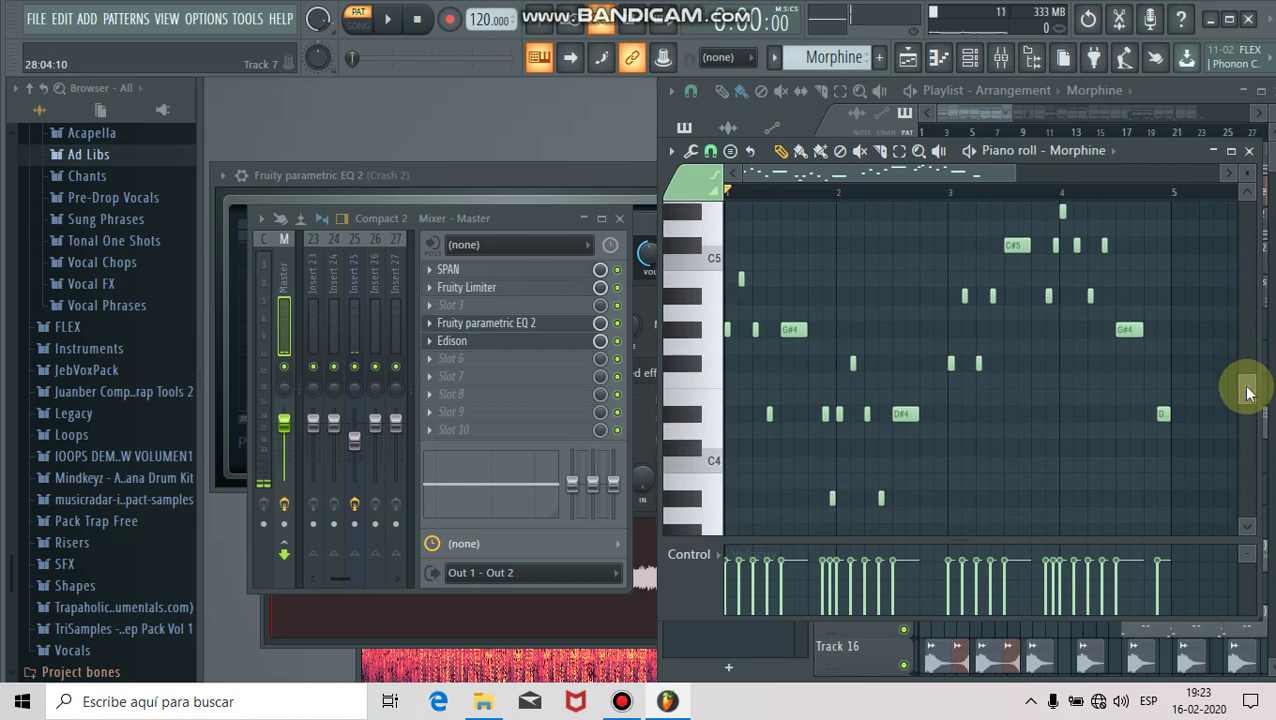
key("space")
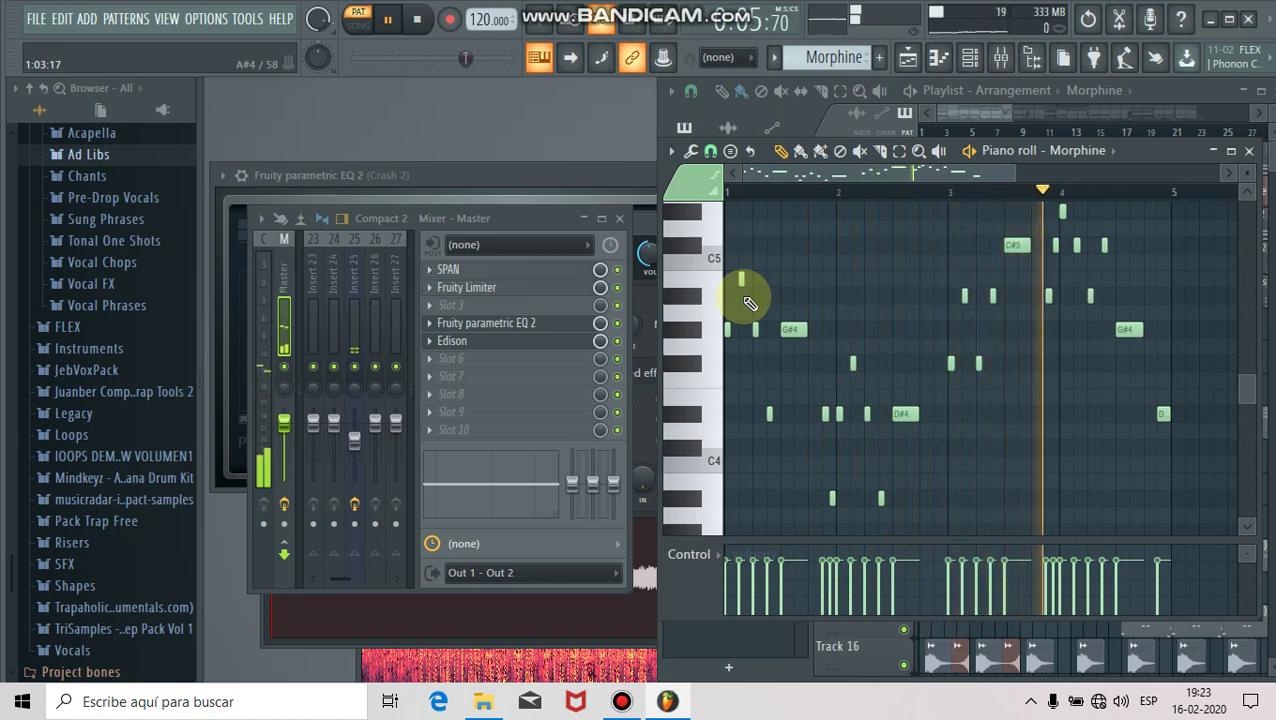
key("space")
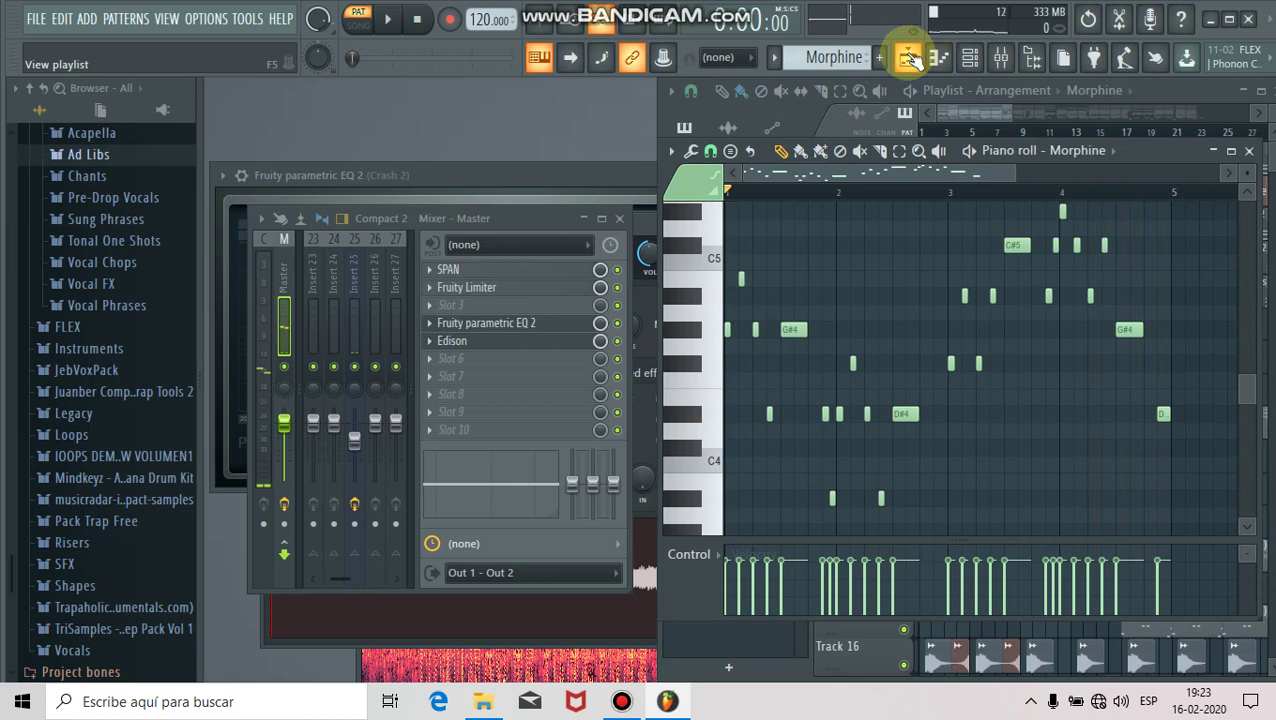
Open the Nexus #3 pattern from track 6 in the piano roll and audition its notes in the octave above C6.
left_click(910, 60)
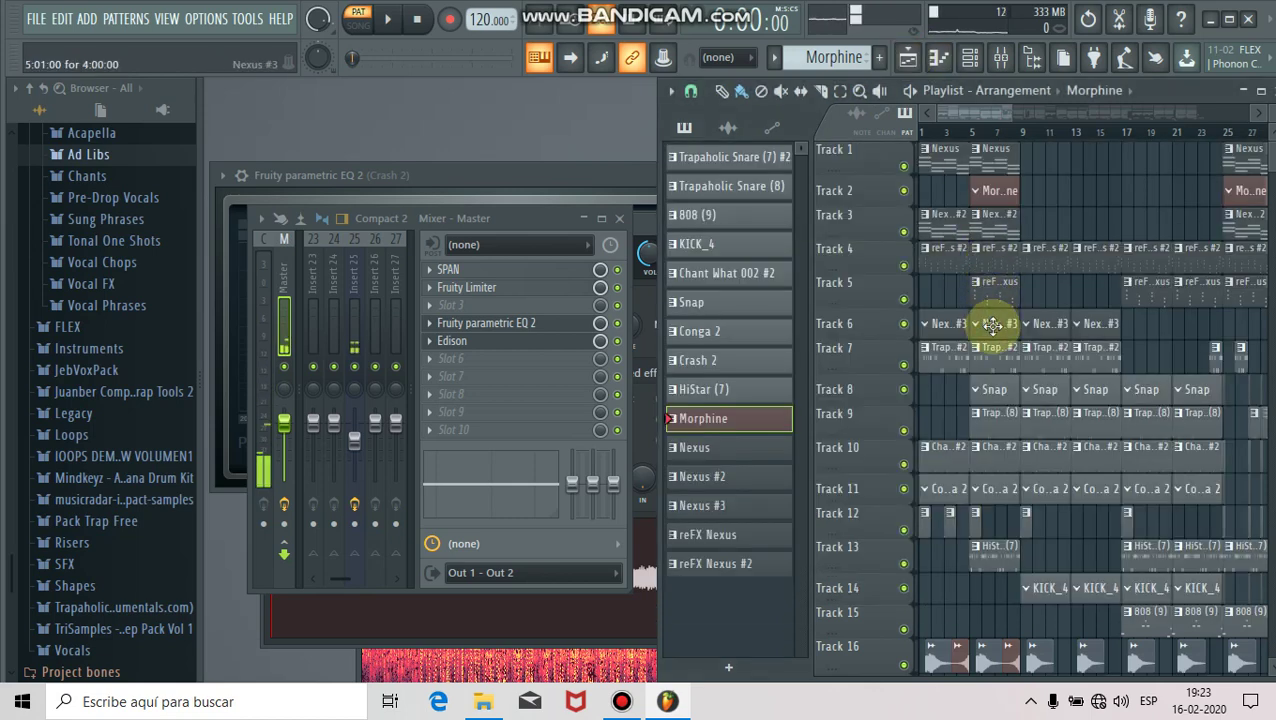
double_click(992, 324)
left_click_drag(836, 181, 757, 176)
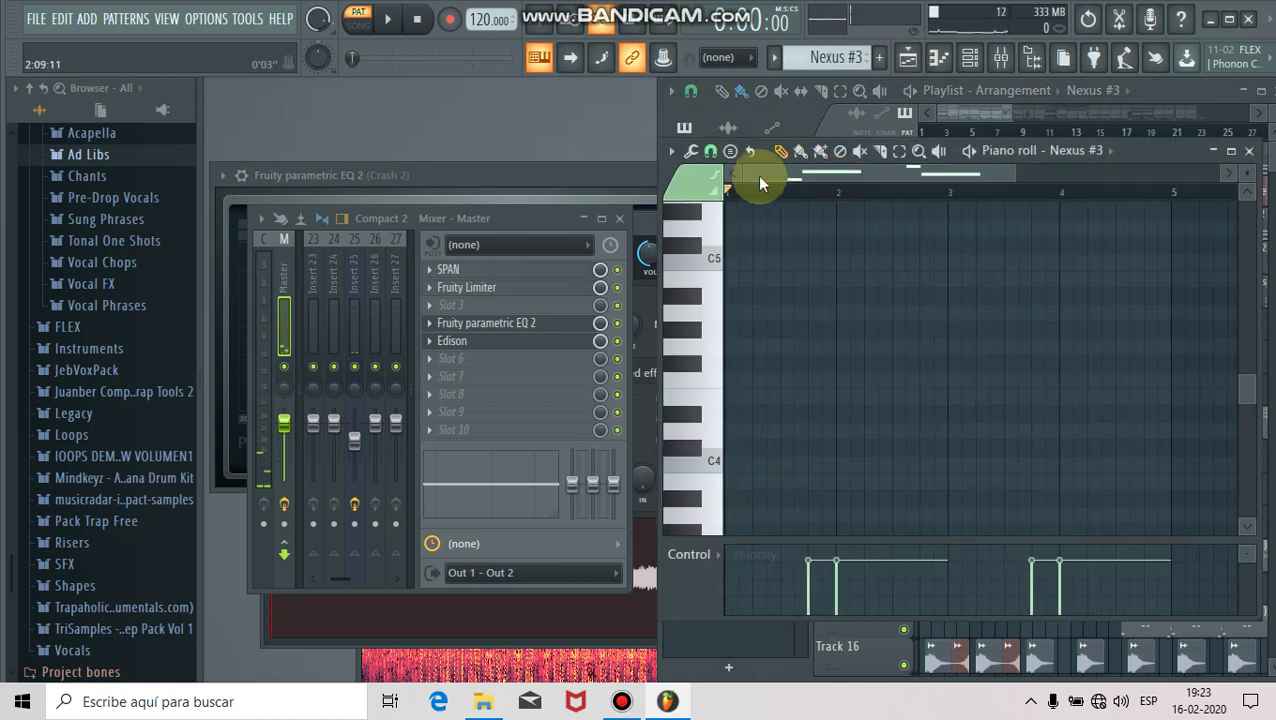
mouse_move(1257, 402)
left_mouse_down()
mouse_move(1253, 427)
mouse_move(1253, 385)
left_mouse_up()
left_click_drag(1255, 403, 1253, 334)
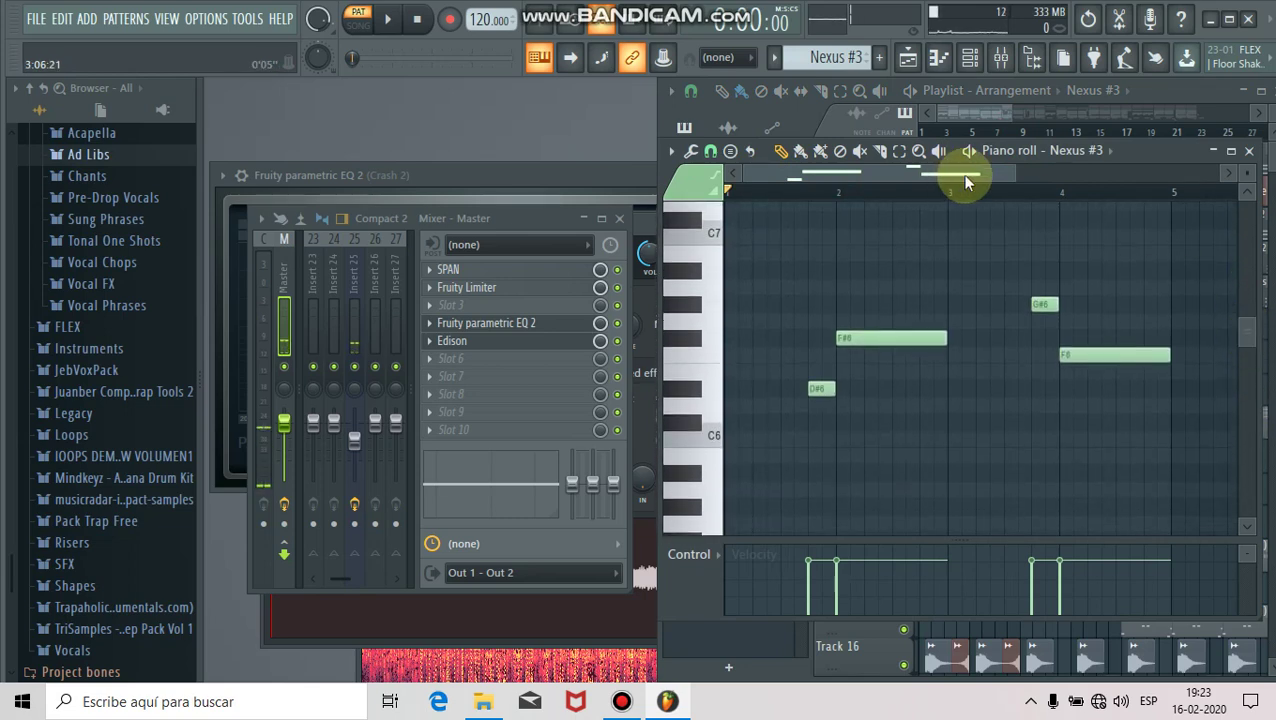
key("space")
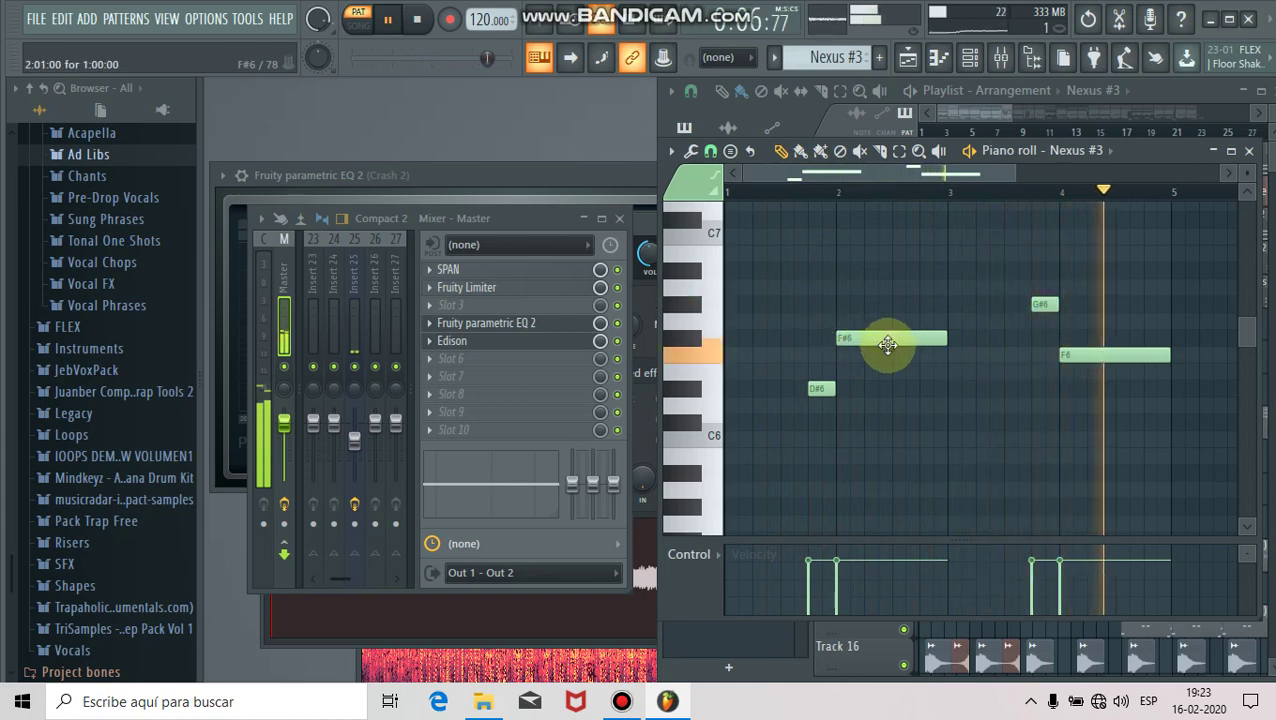
key("space")
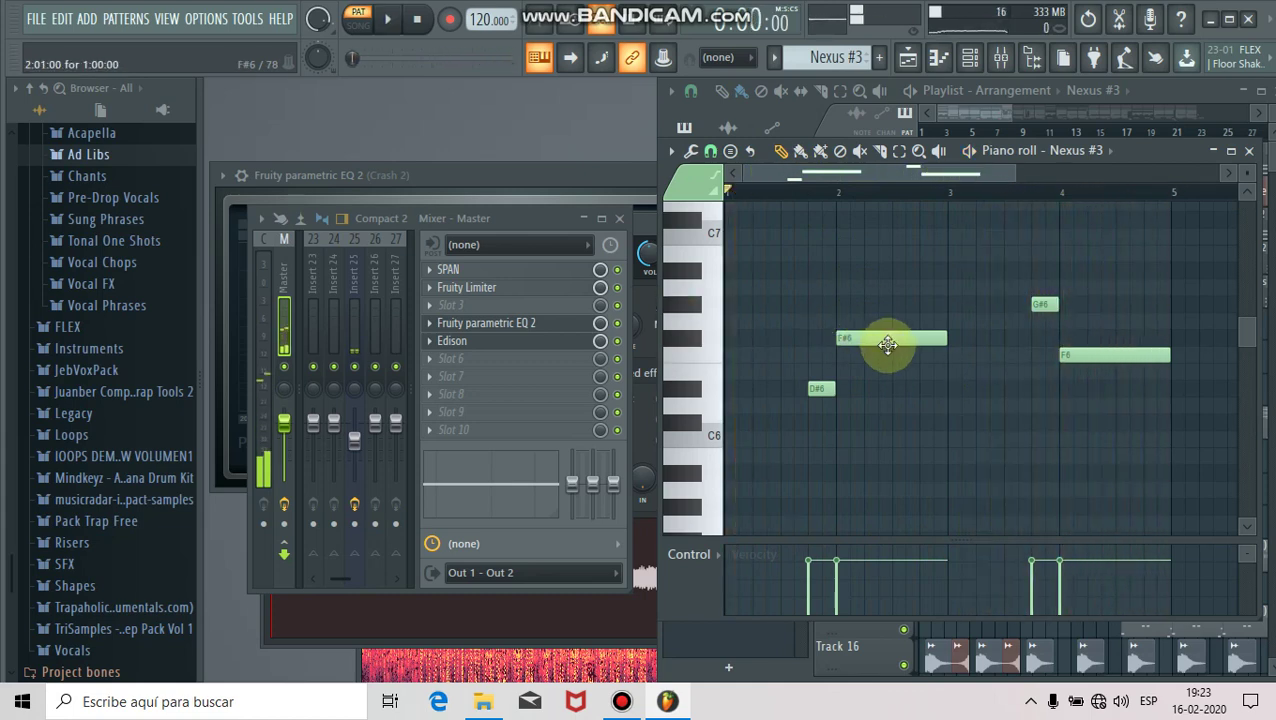
Solo track 7 in the playlist and audition it in song mode from bar 5 with Insert 25 muted, unmuting the insert after playback.
left_click(960, 110)
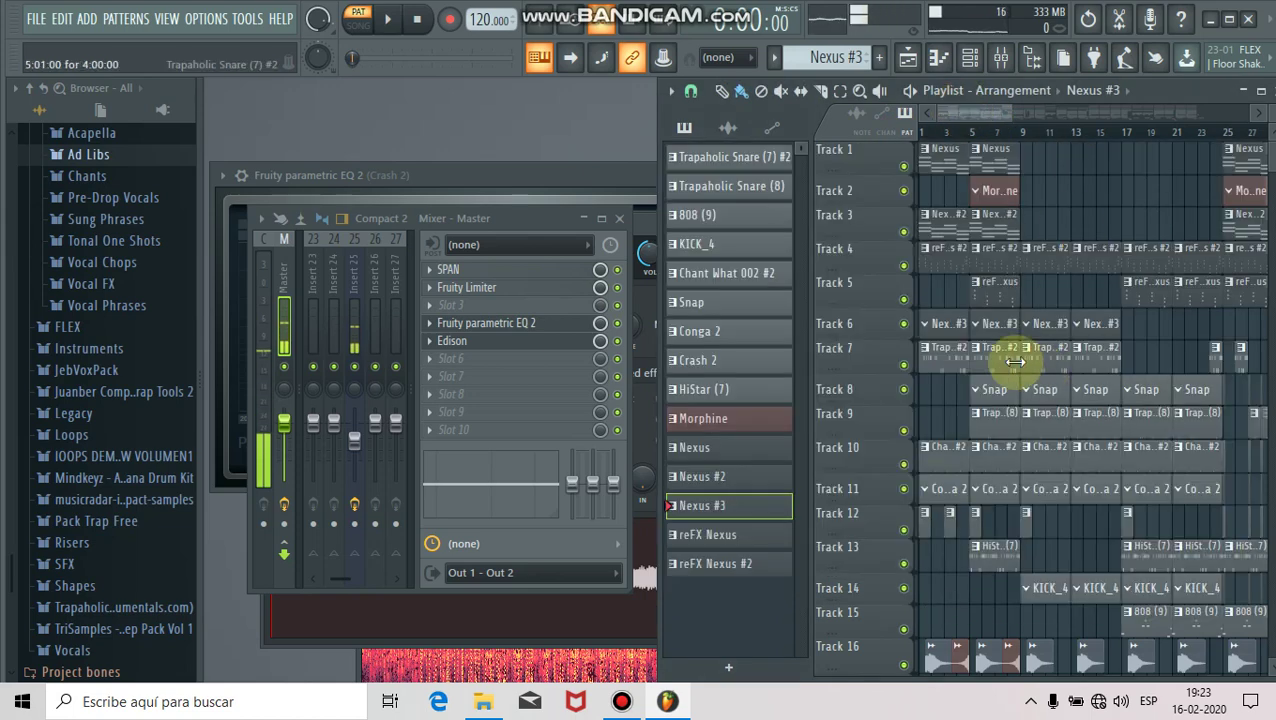
right_click(904, 366)
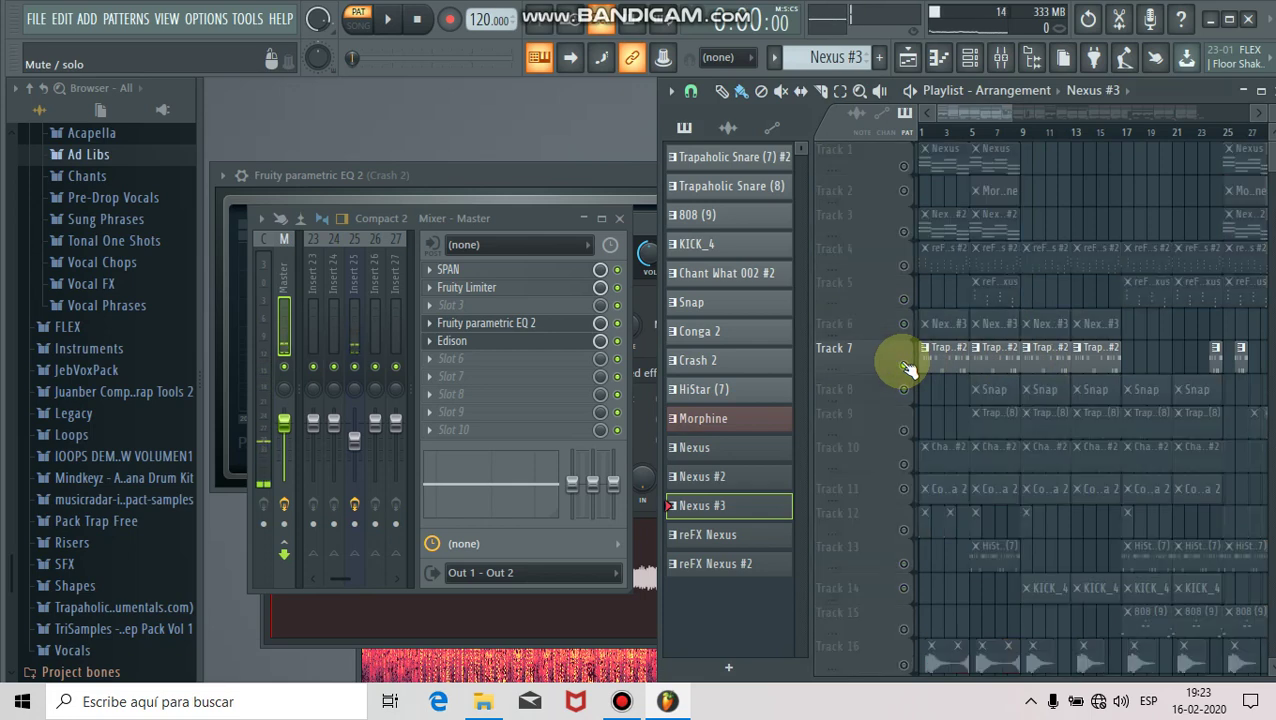
left_click(358, 18)
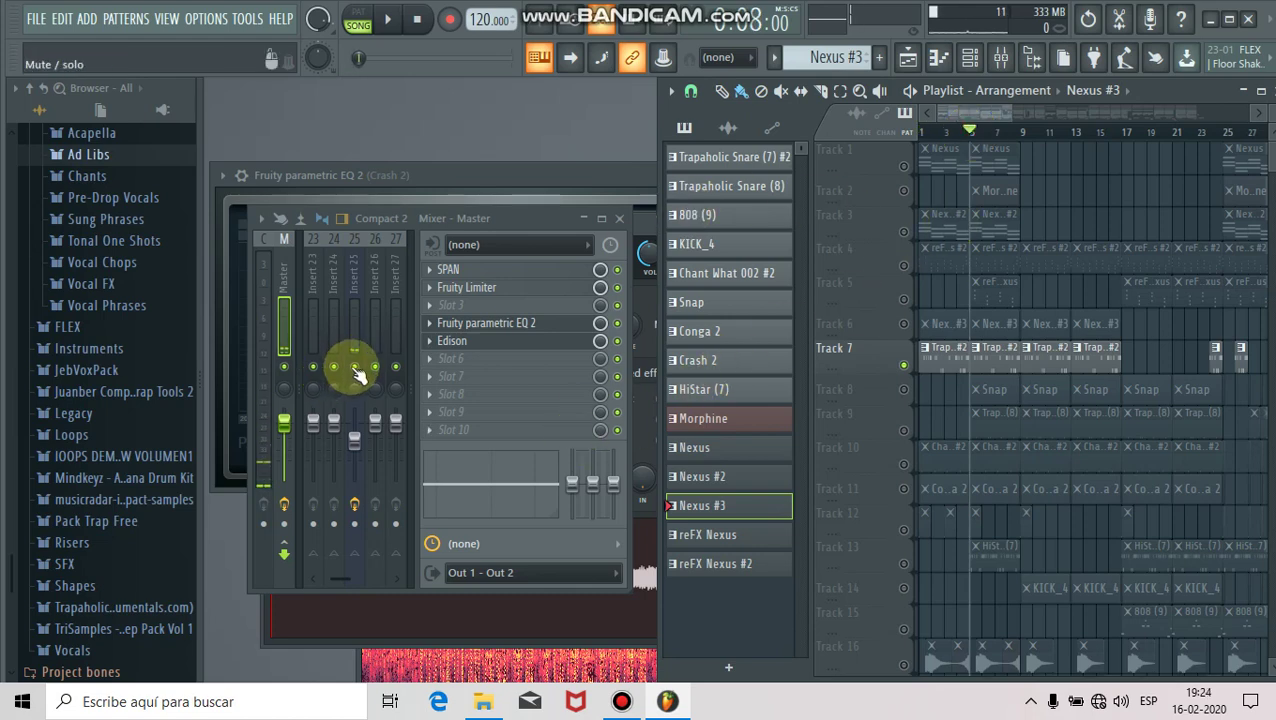
key("space")
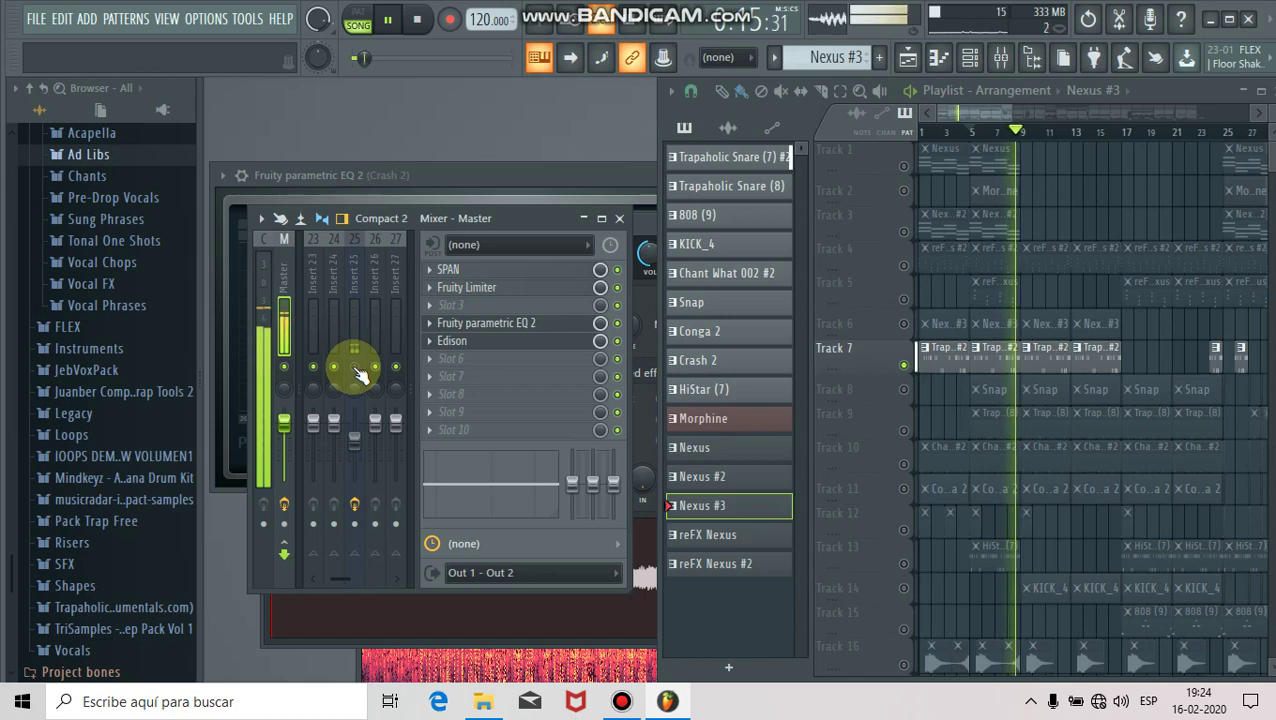
key("space")
left_click(354, 367)
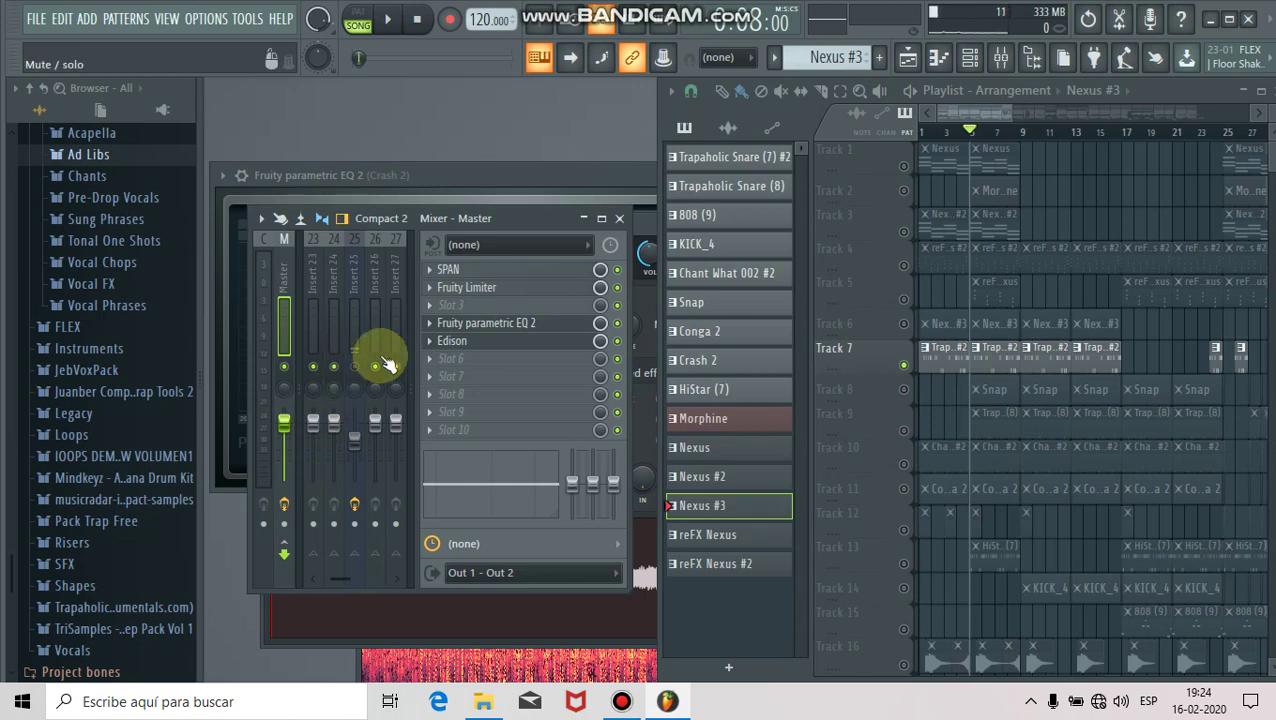
left_click(356, 368)
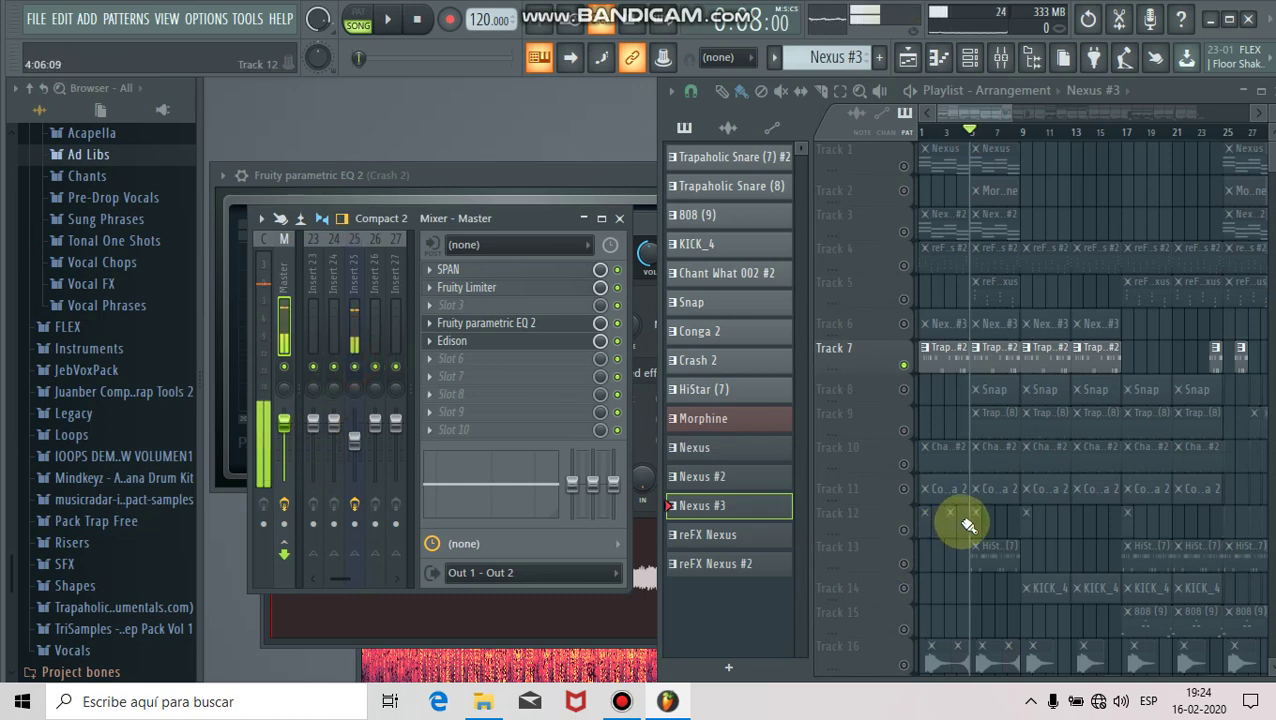
Unmute playlist tracks 11, 10, 9 and 8 so they sound together with track 7.
left_click(906, 489)
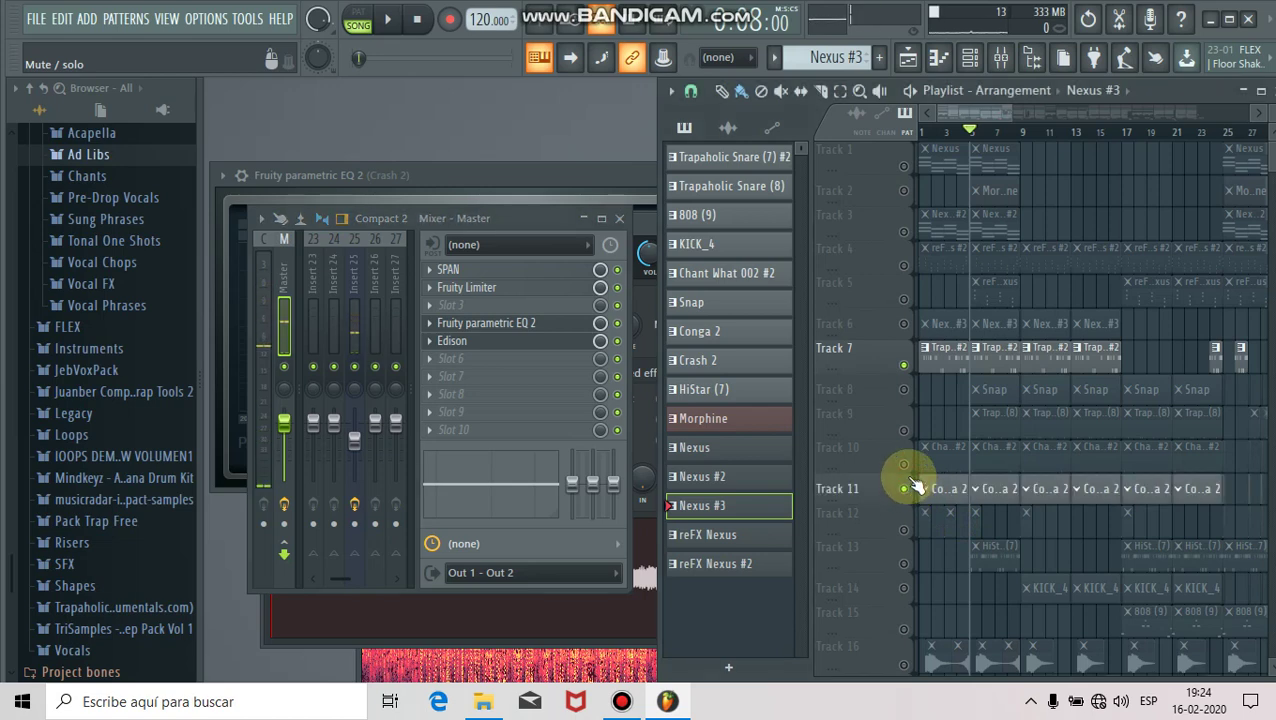
left_click(905, 466)
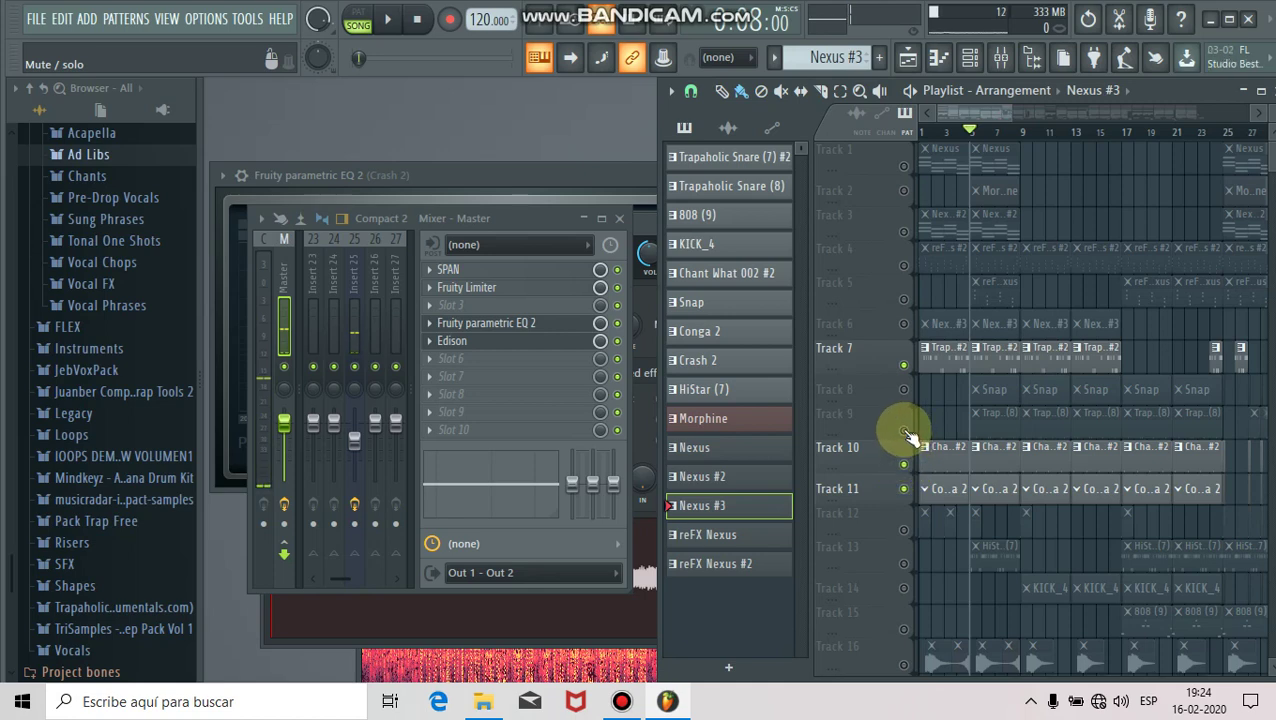
left_click(905, 432)
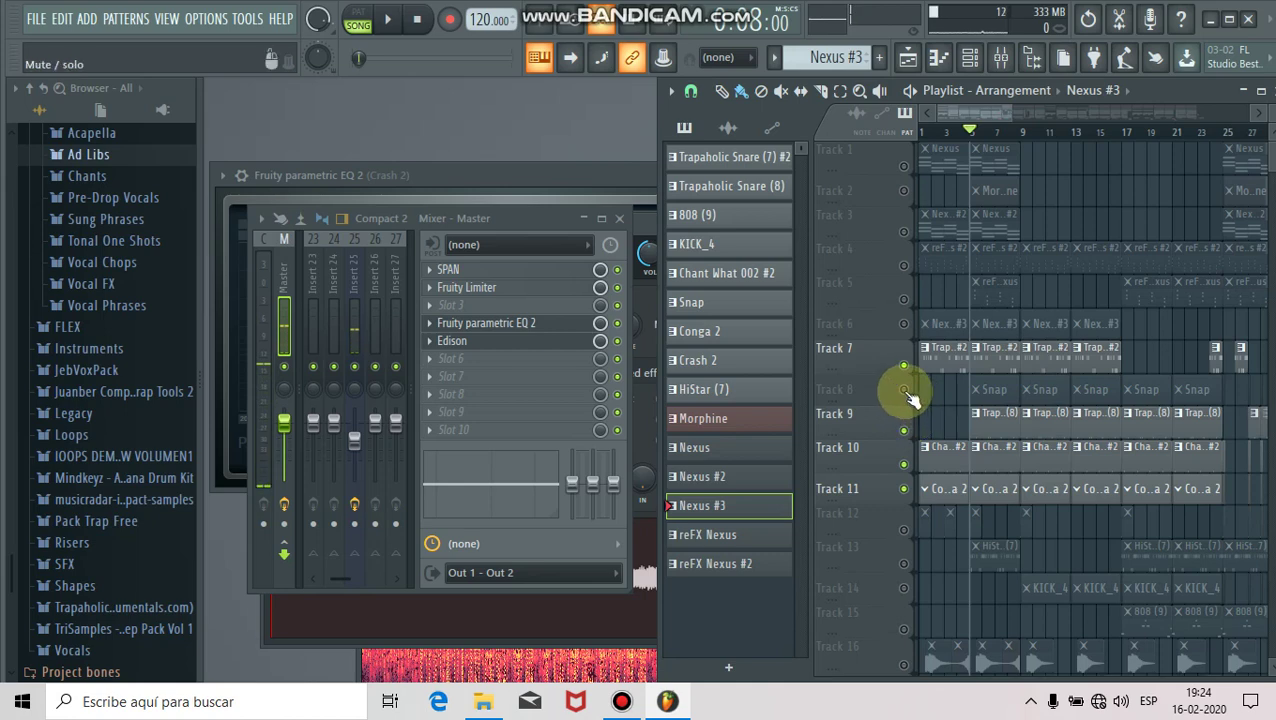
left_click(904, 392)
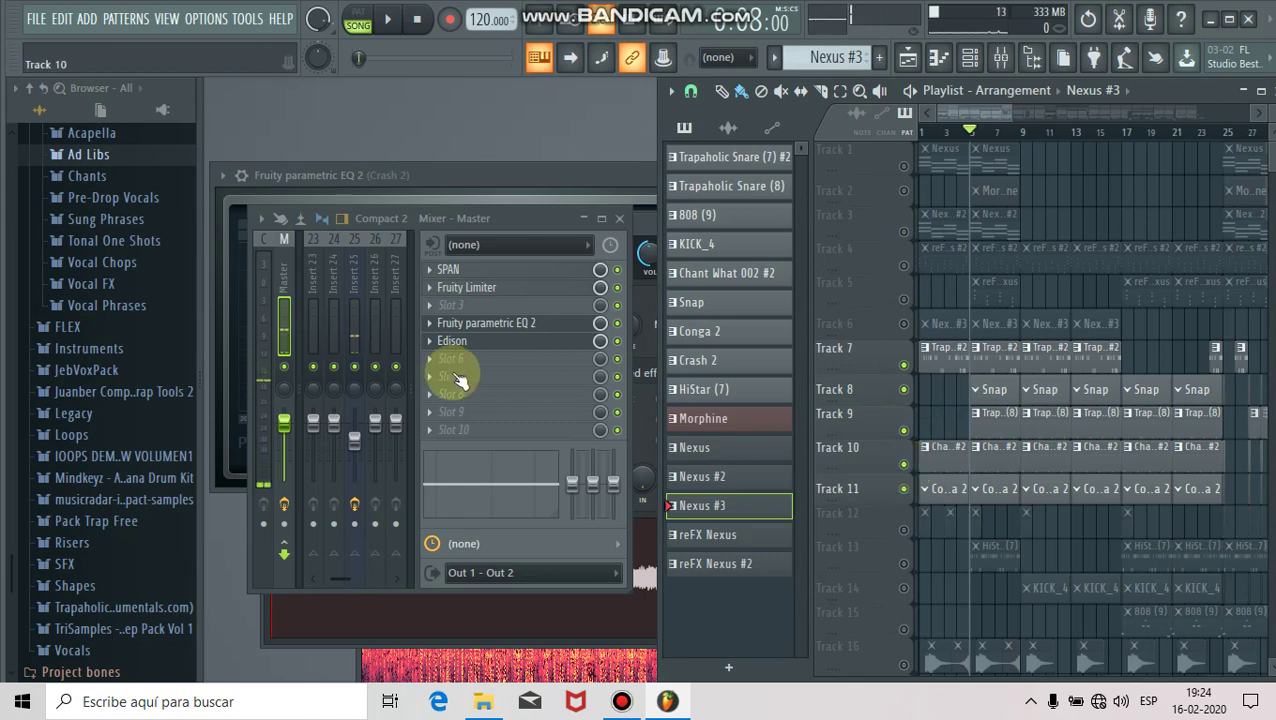
Audition tracks 7 to 11 from bar 5 with Insert 25 muted, unmuting the insert once playback is stopped.
key("space")
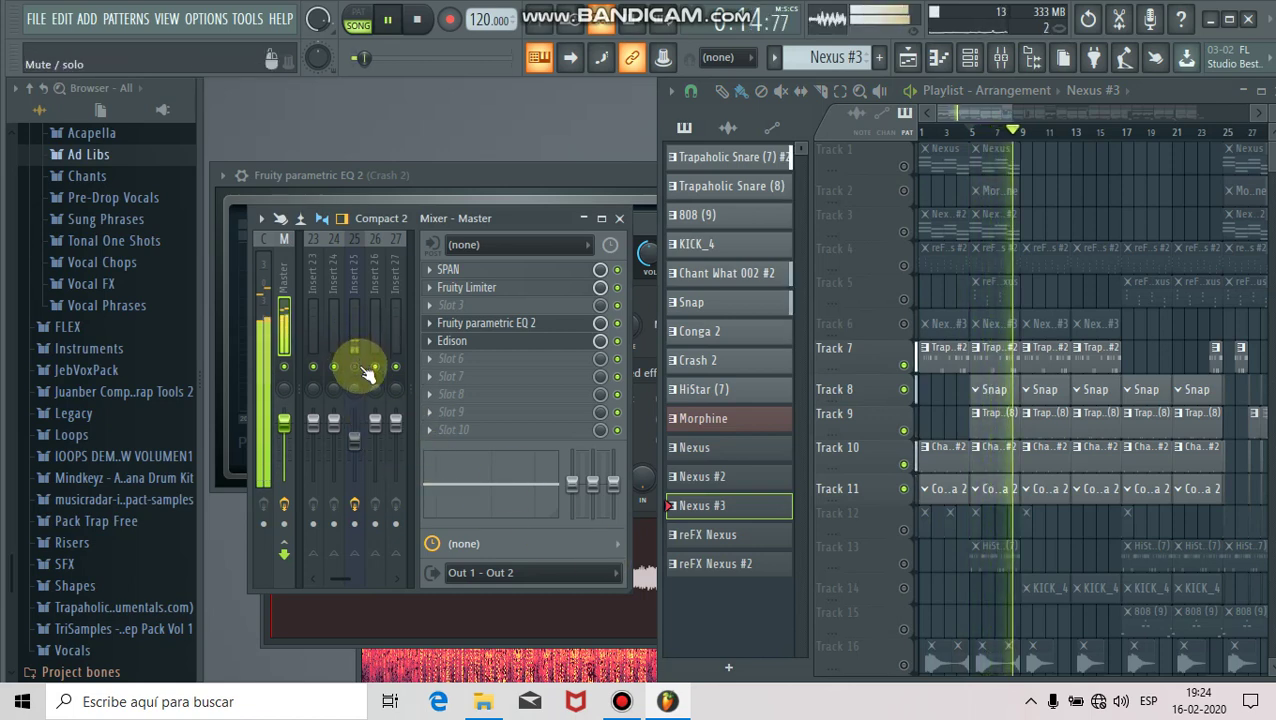
key("space")
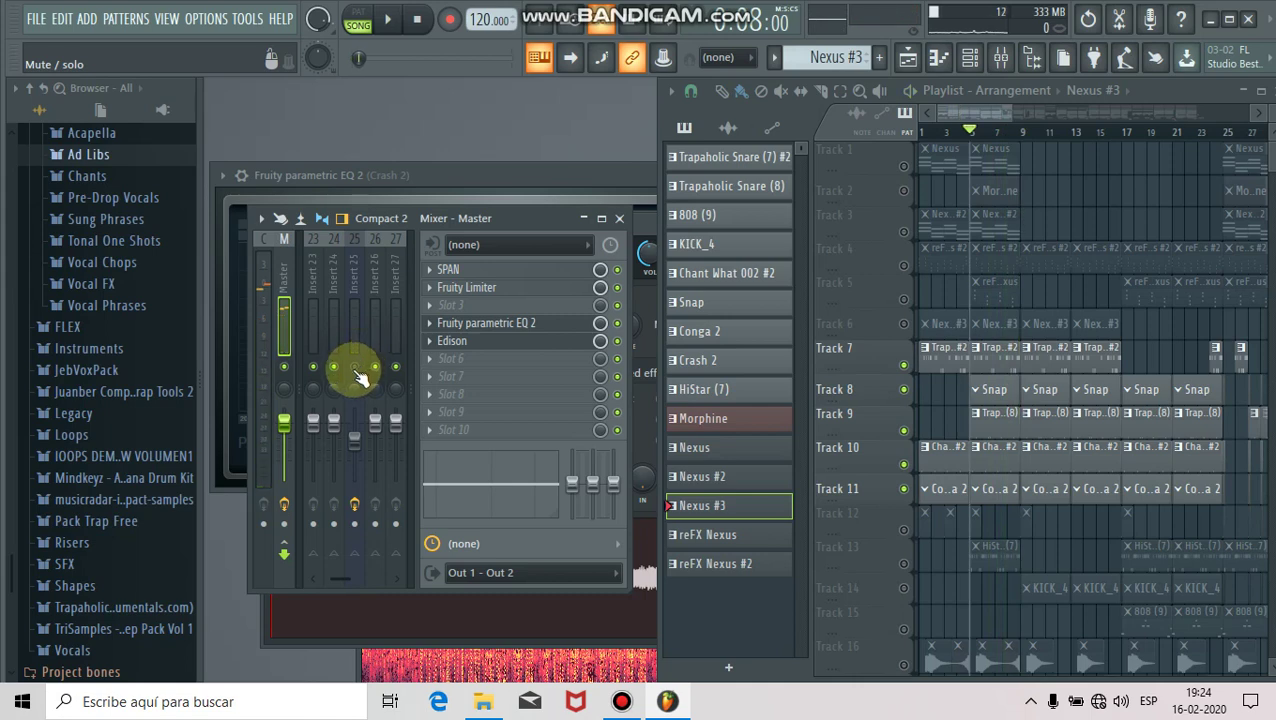
left_click(356, 370)
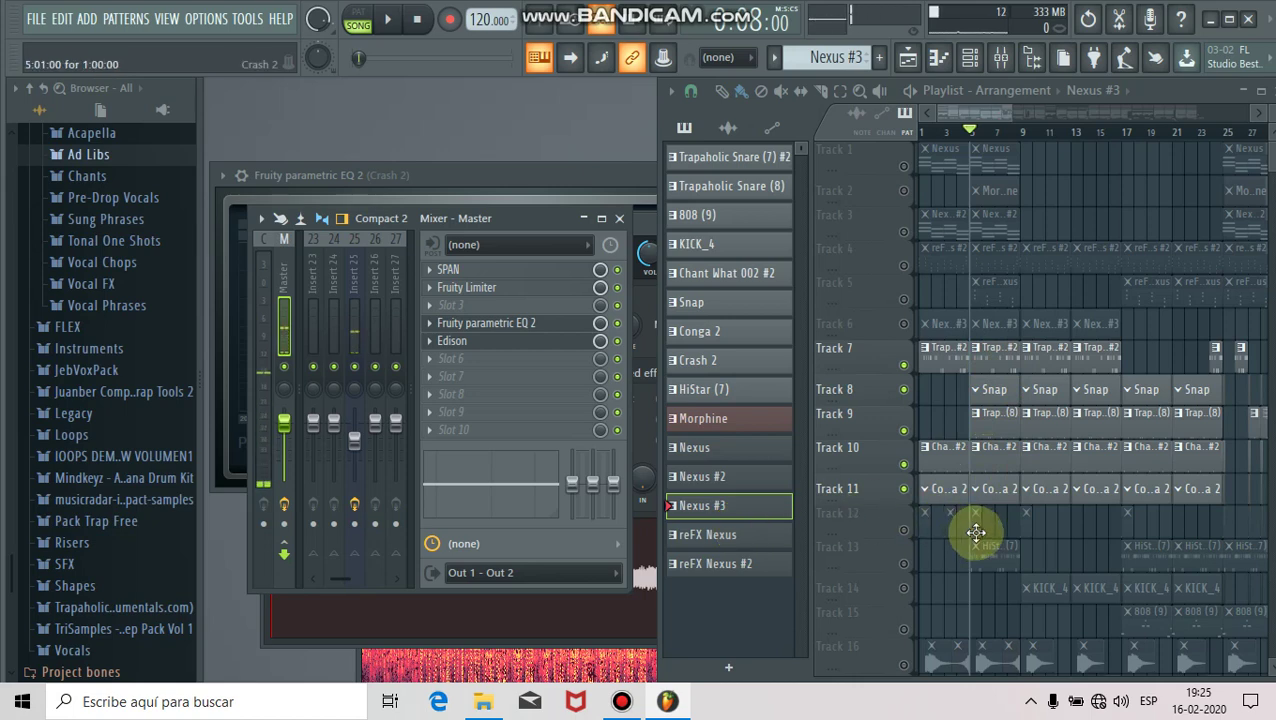
Unmute tracks 12 and 13 and audition them with the other percussion from bar 5, keeping Insert 25 muted only during playback.
left_click(904, 529)
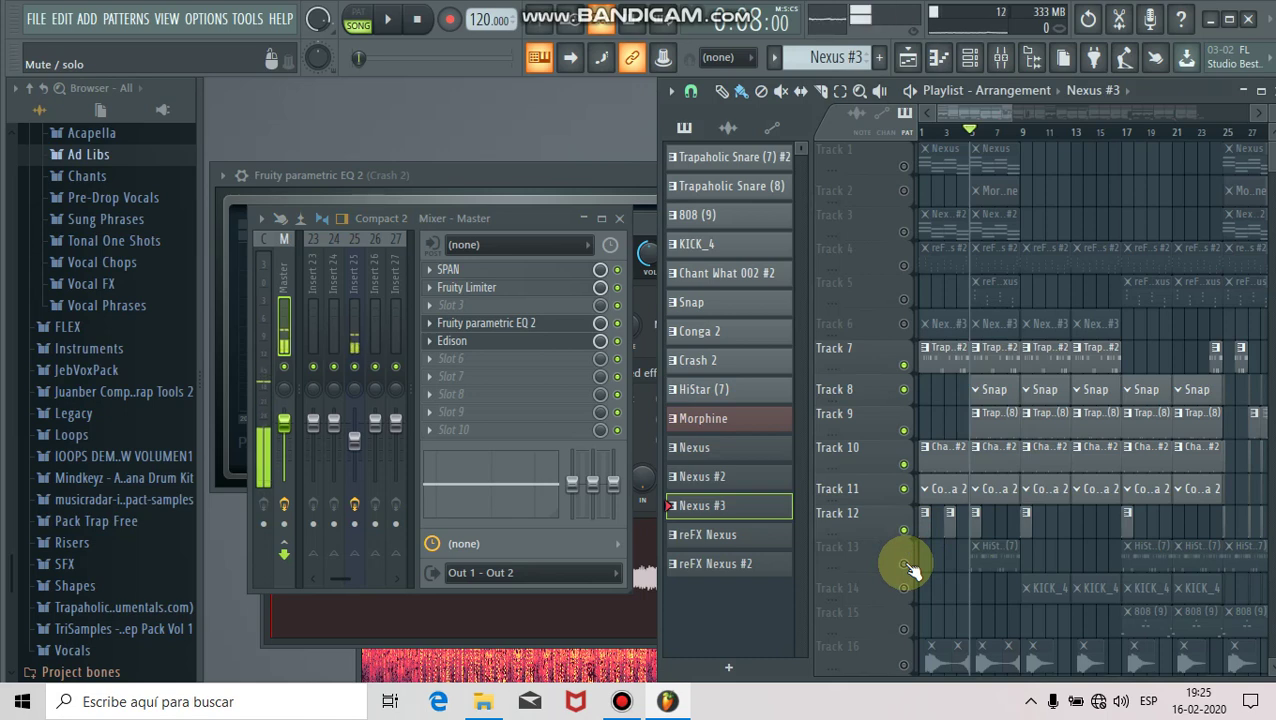
left_click(904, 564)
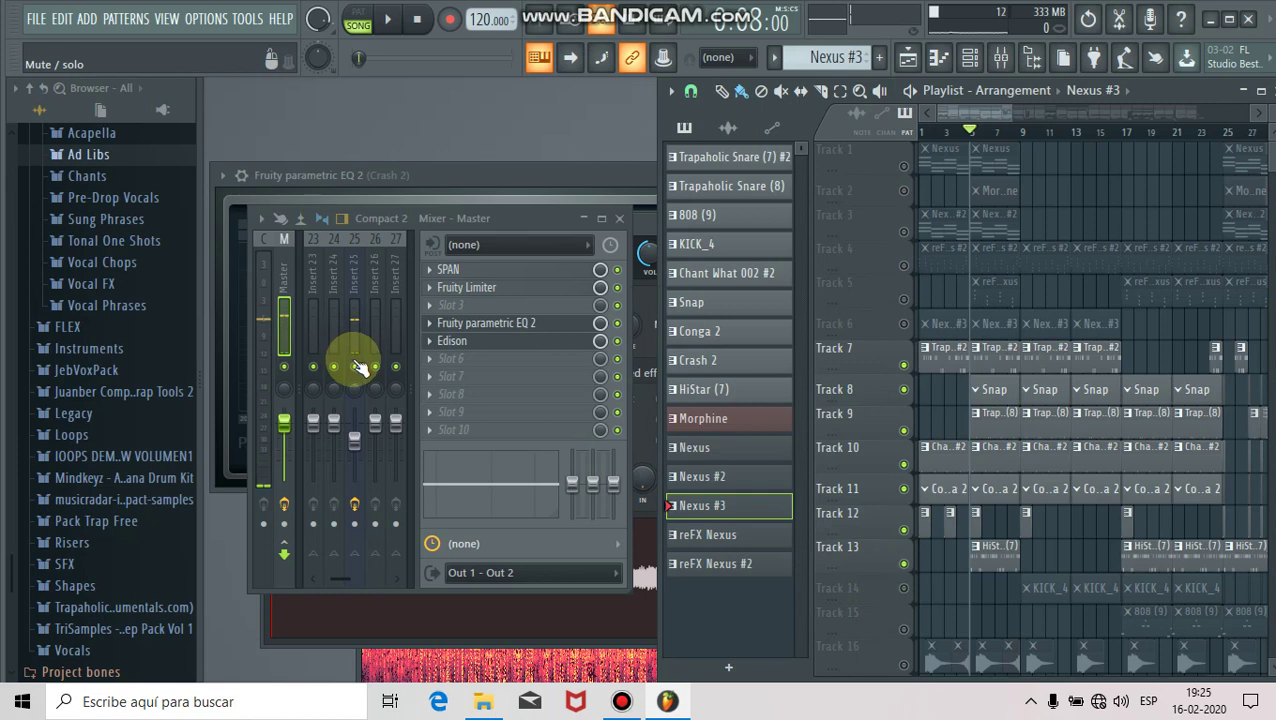
key("space")
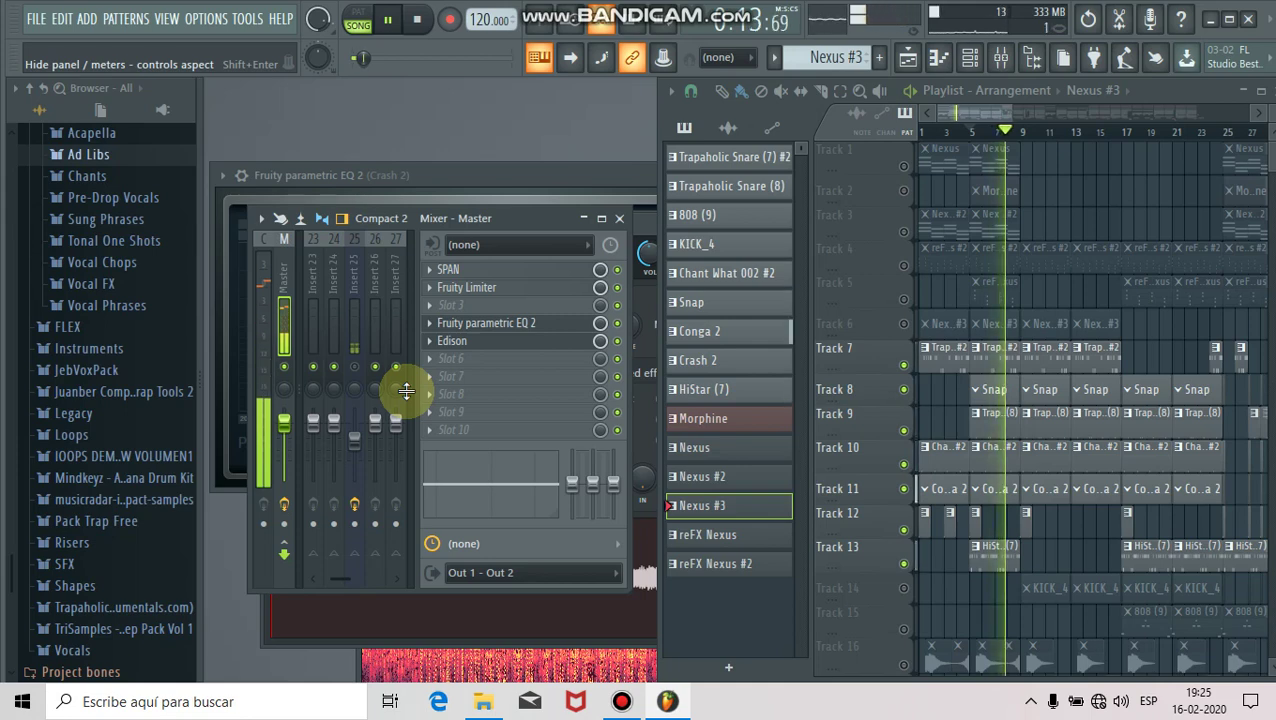
key("space")
left_click(950, 112)
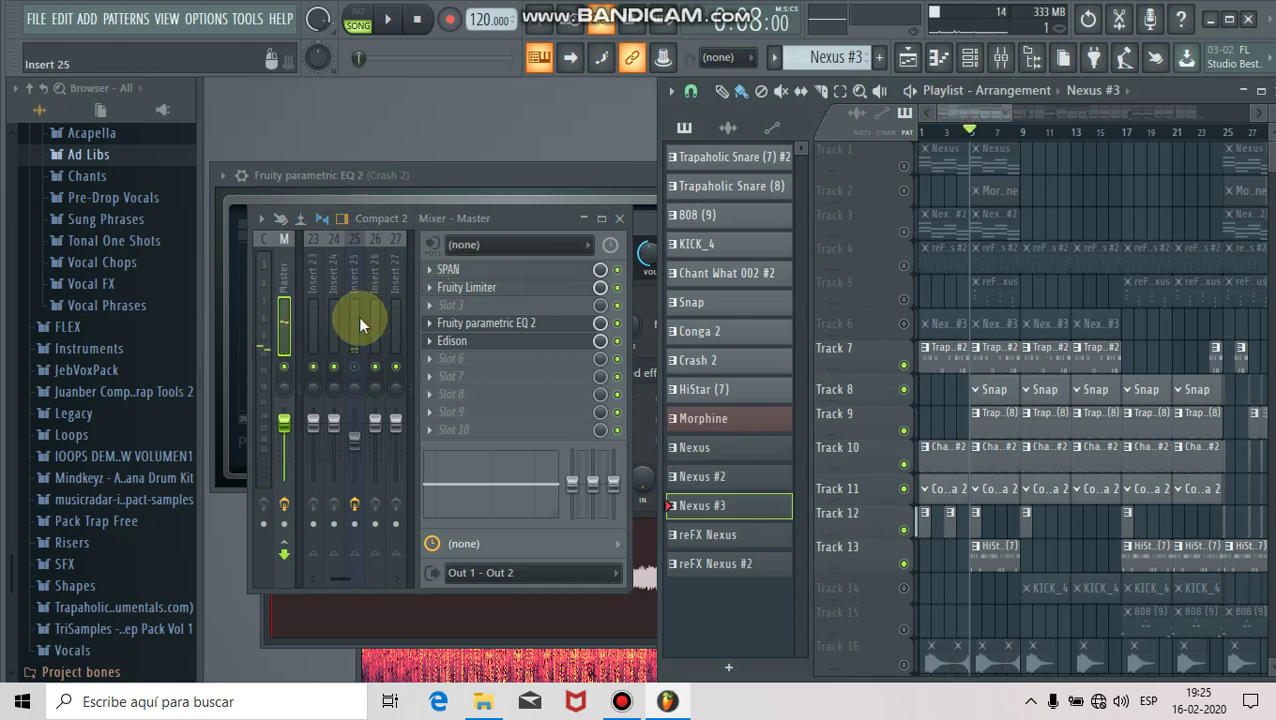
left_click(354, 367)
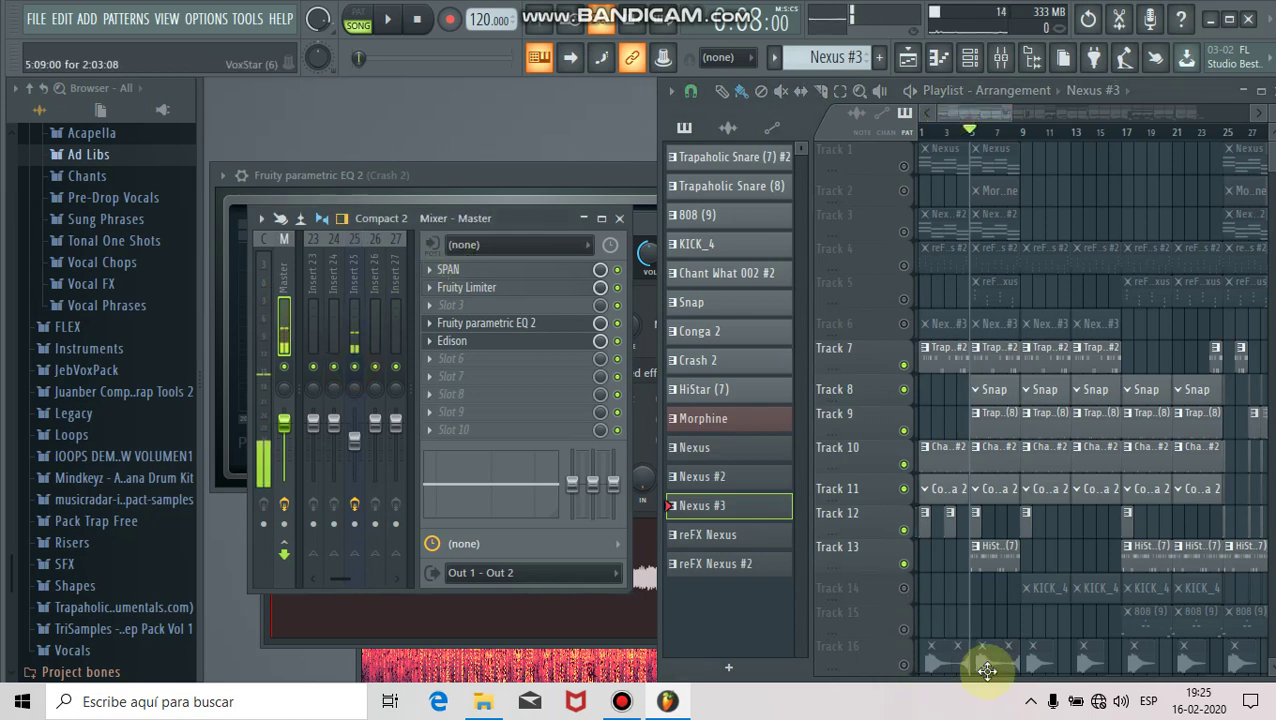
Unmute track 16 and audition it with the percussion from bar 5, muting Insert 25 for playback and unmuting it at the end.
left_click(905, 666)
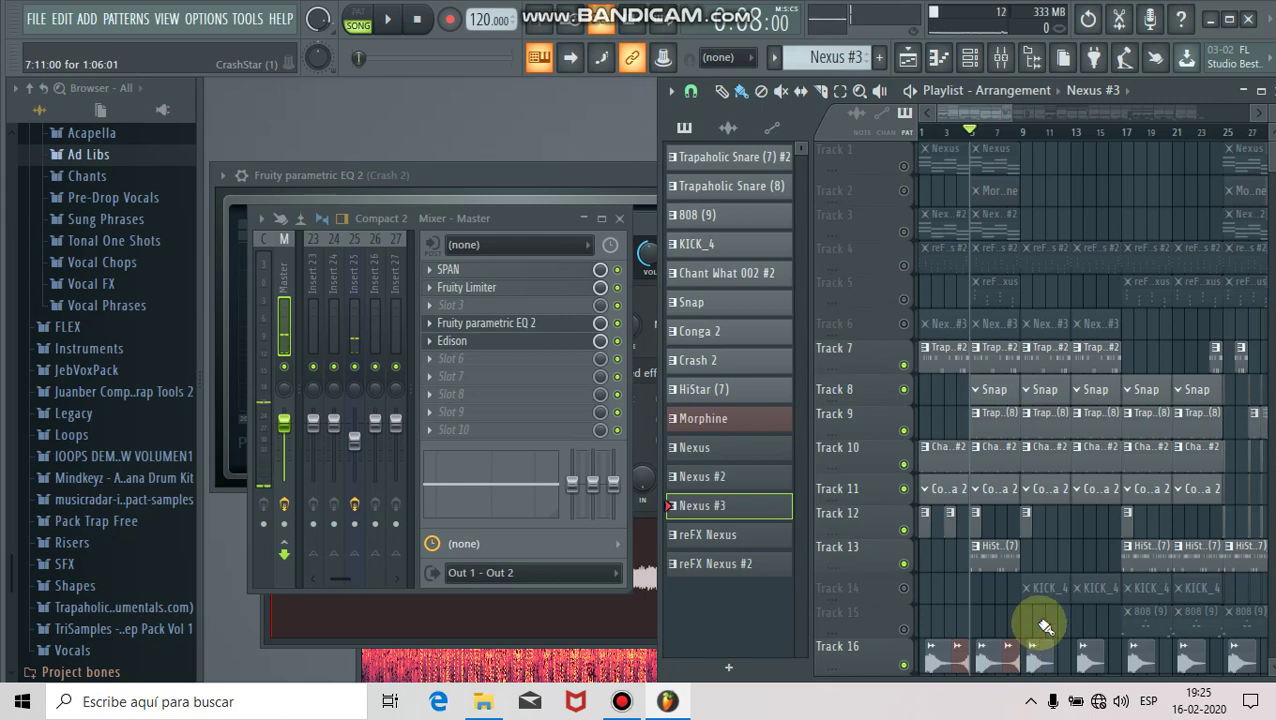
key("space")
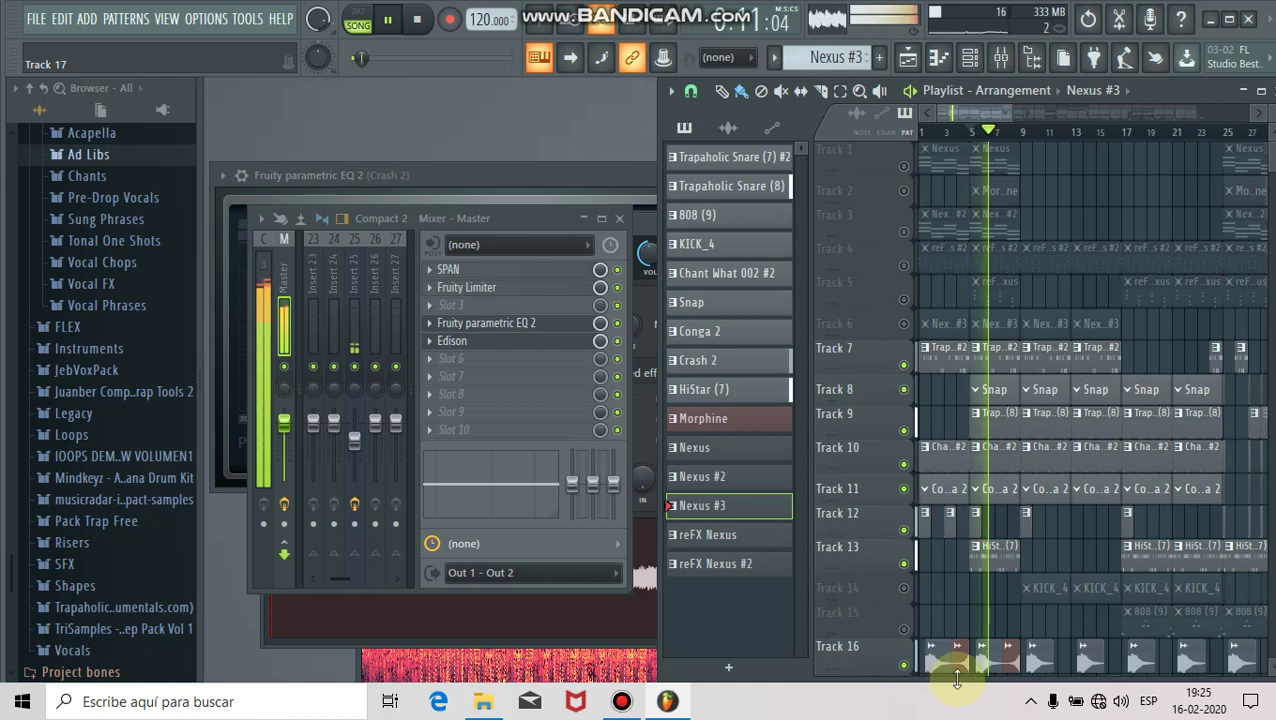
left_click(364, 366)
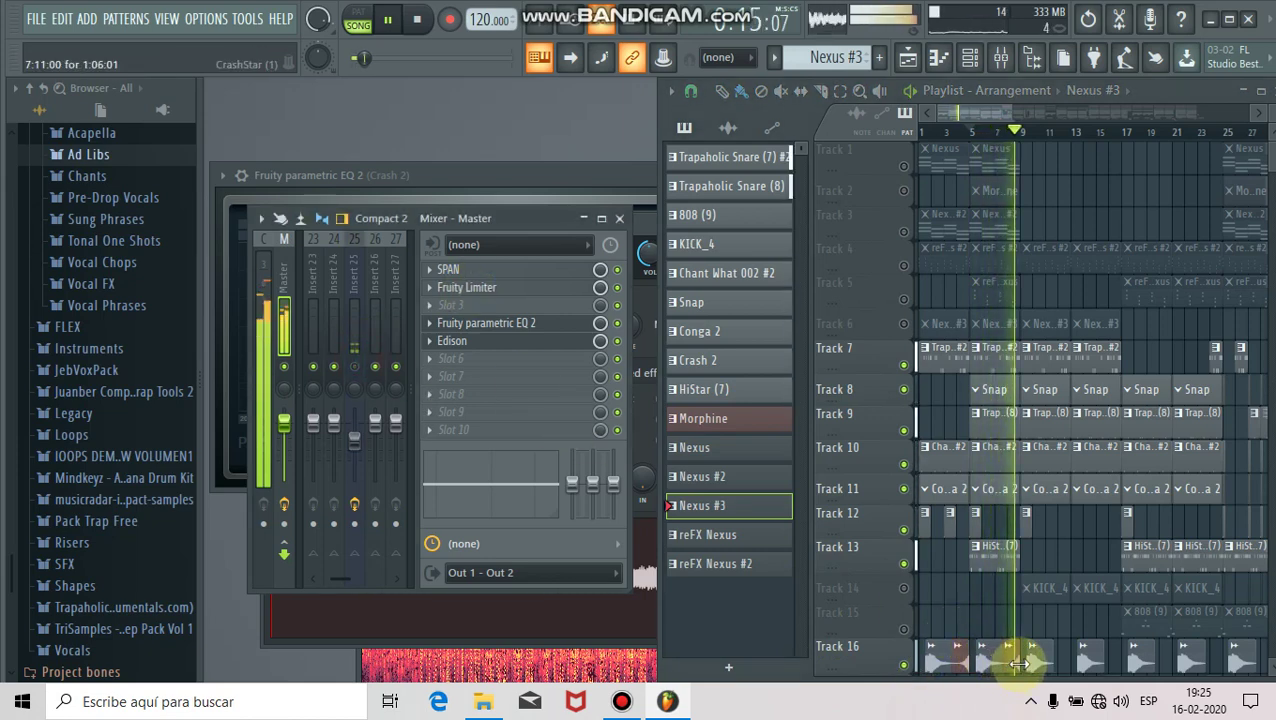
key("space")
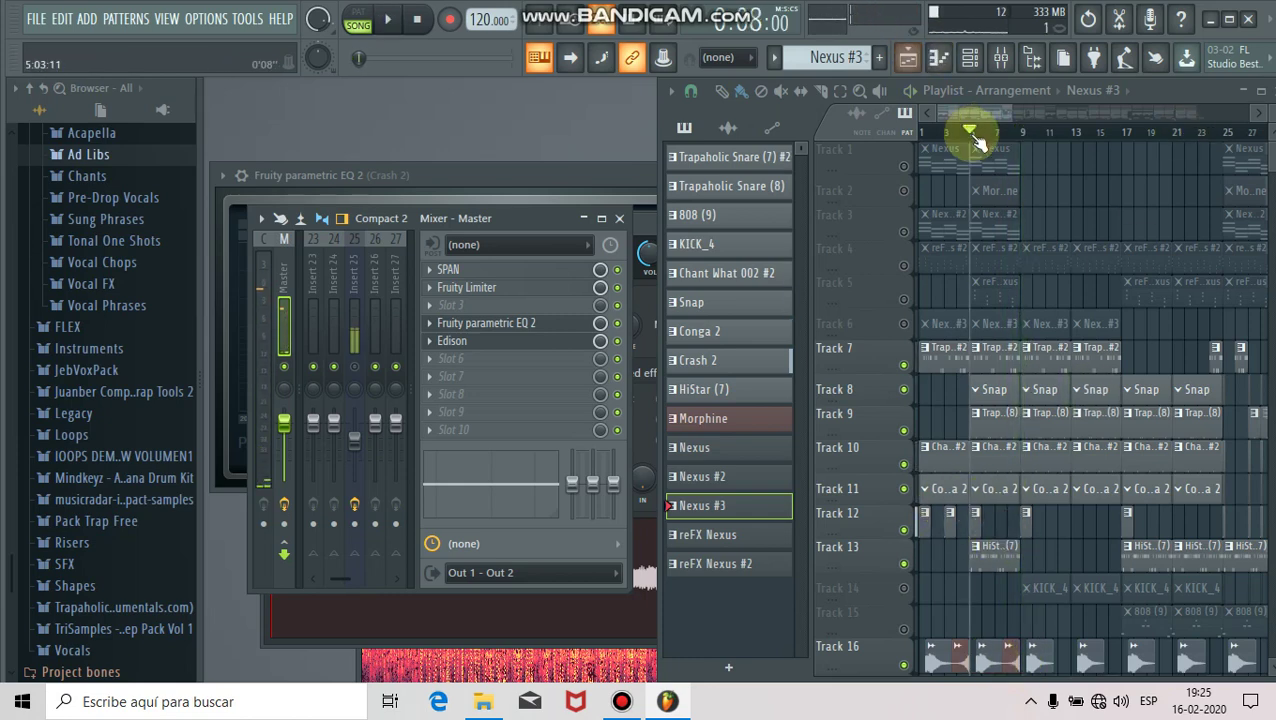
left_click_drag(962, 115, 971, 117)
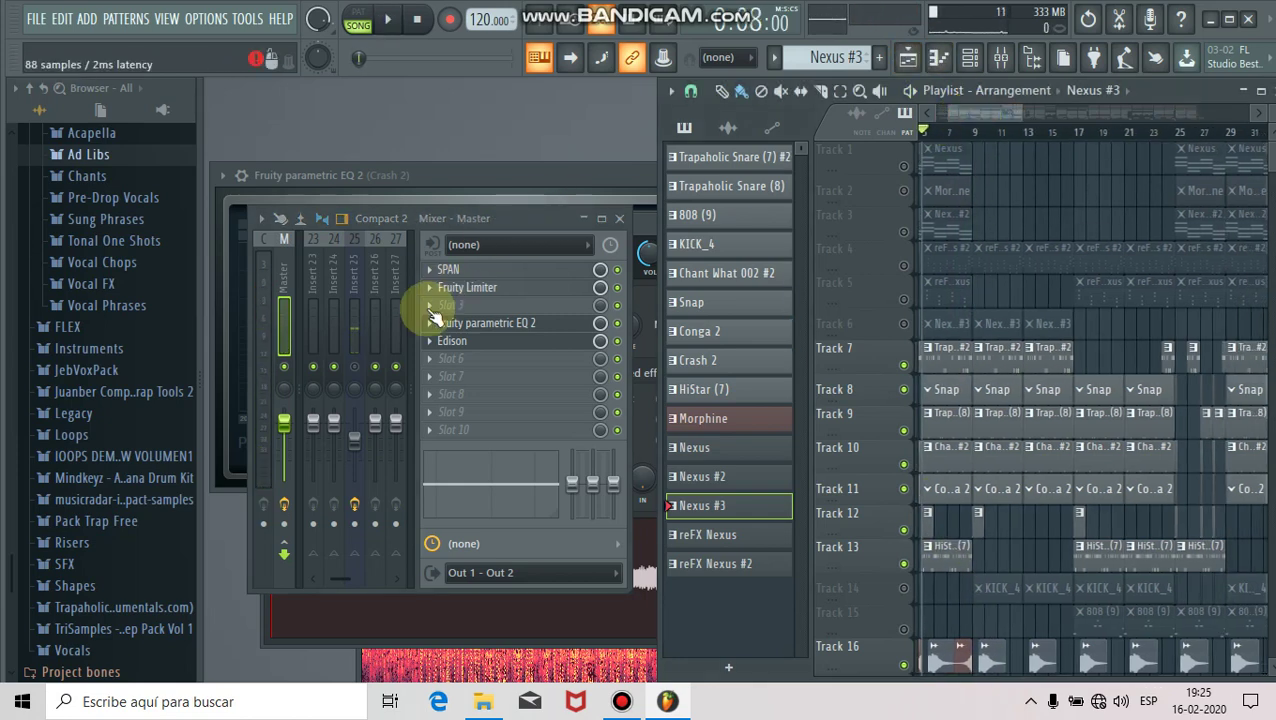
left_click(909, 91)
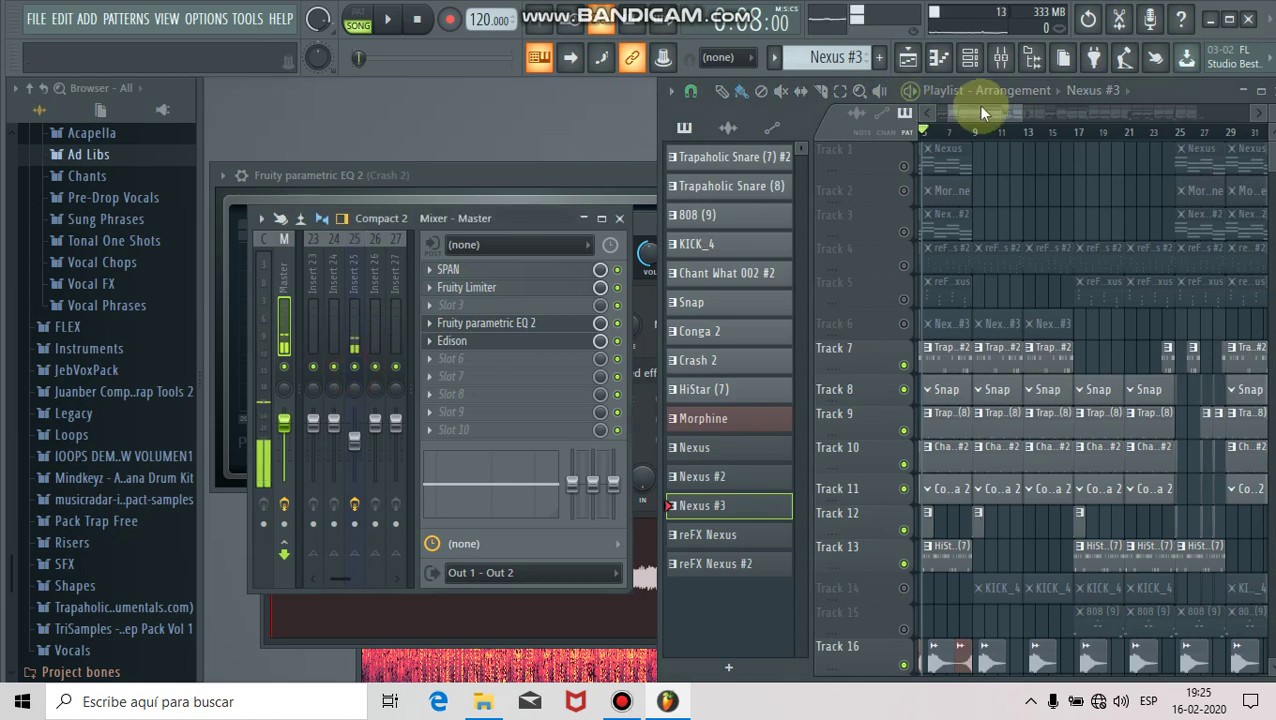
Unmute playlist tracks 15 and 14 so the 808 and kick patterns join the percussion.
left_click_drag(990, 120, 1040, 118)
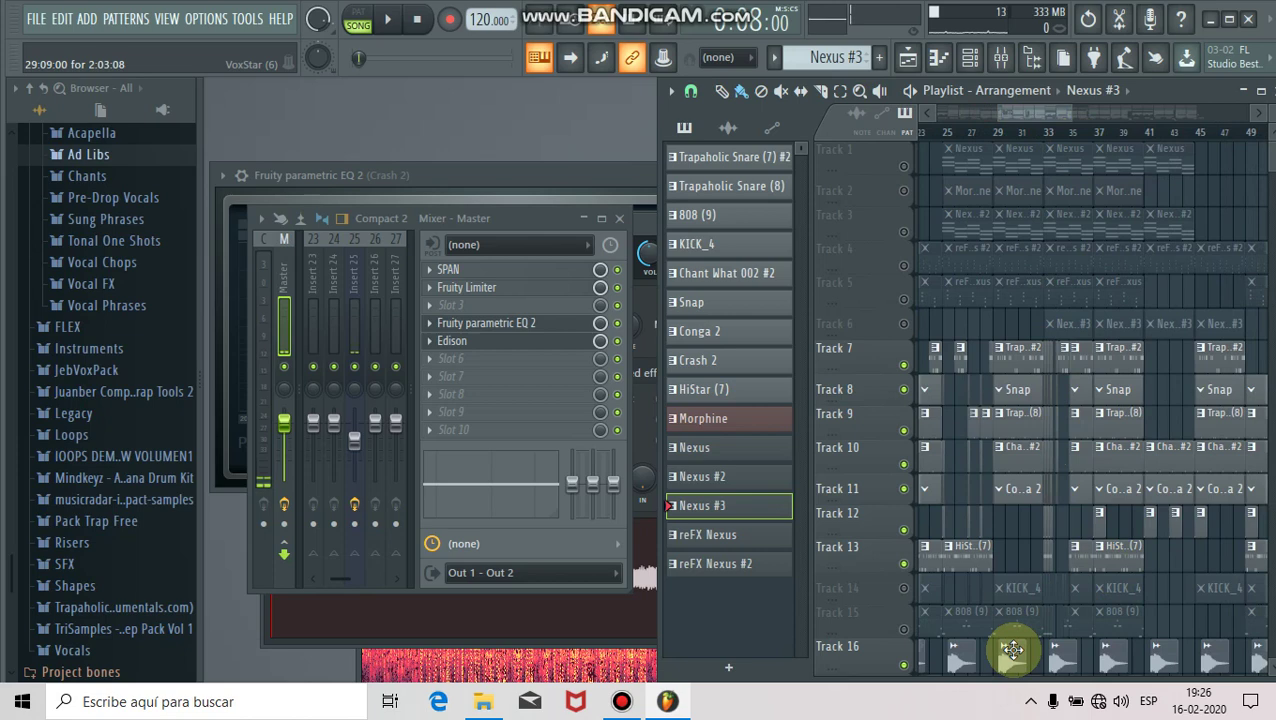
left_click(905, 630)
left_click(905, 587)
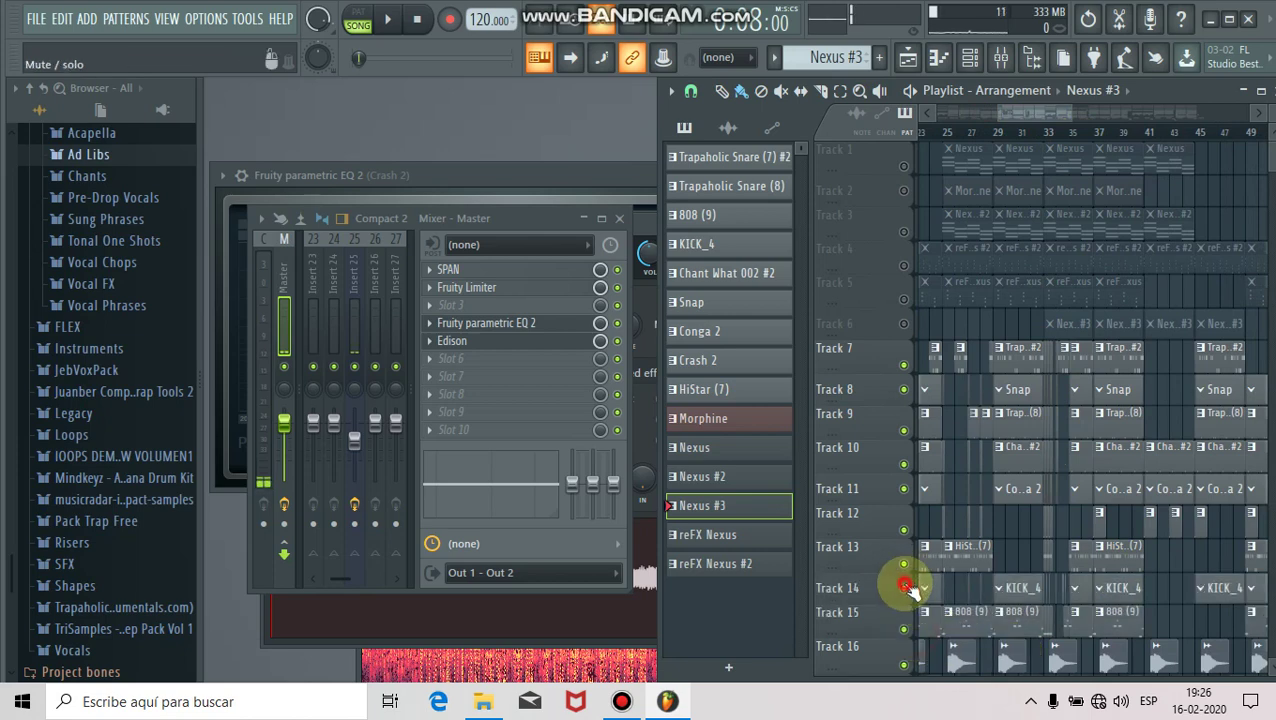
Audition the percussion with the kick and 808 from bar 37, muting Insert 25 for playback and unmuting it once stopped.
left_click(1096, 133)
key("space")
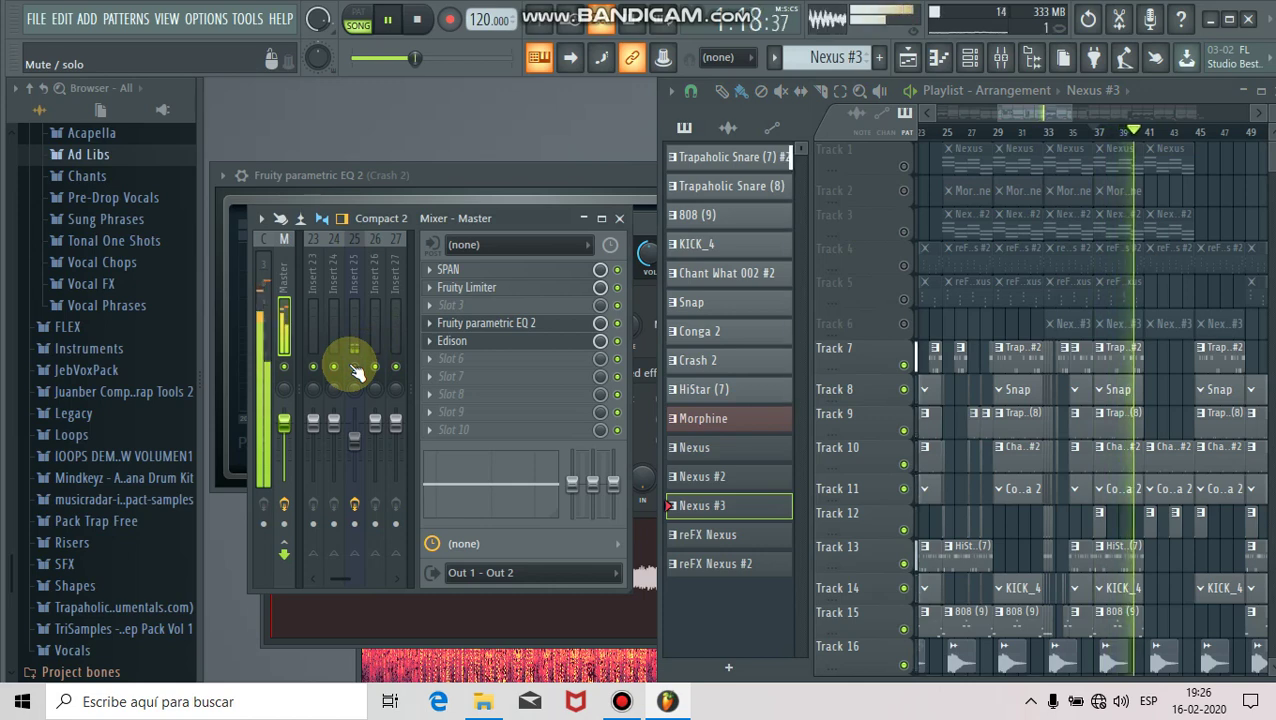
key("space")
key("space")
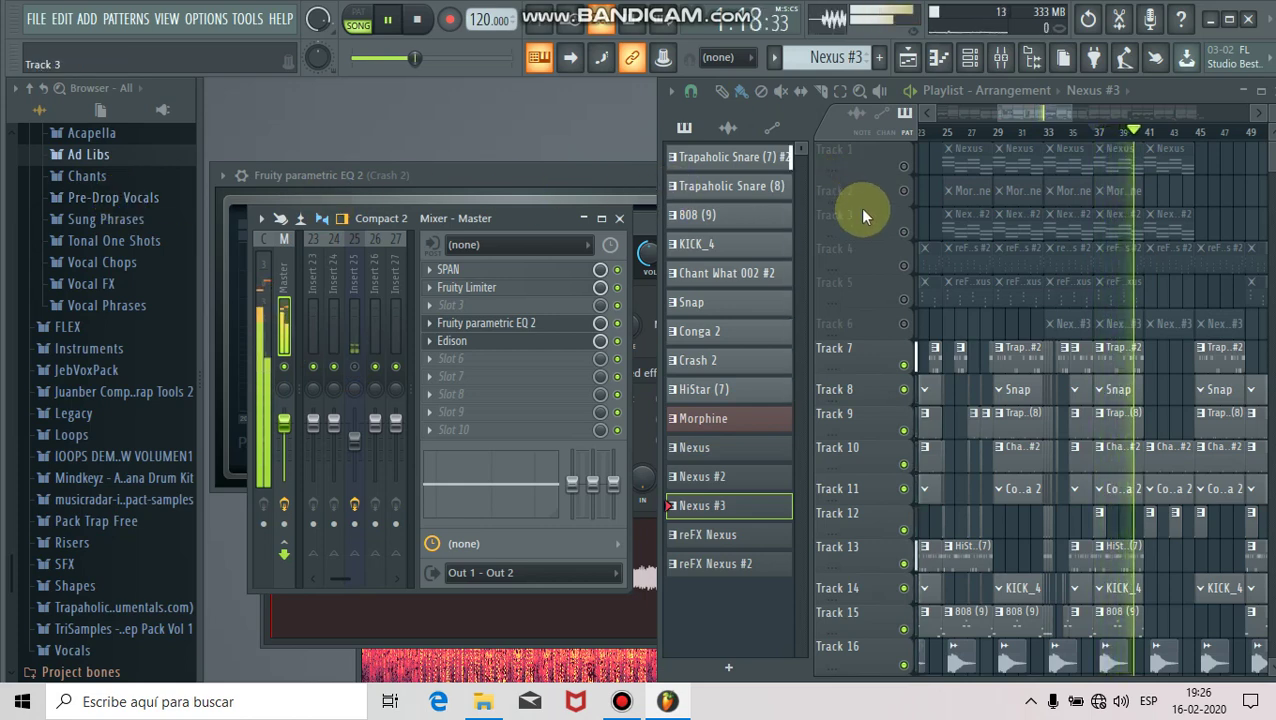
key("space")
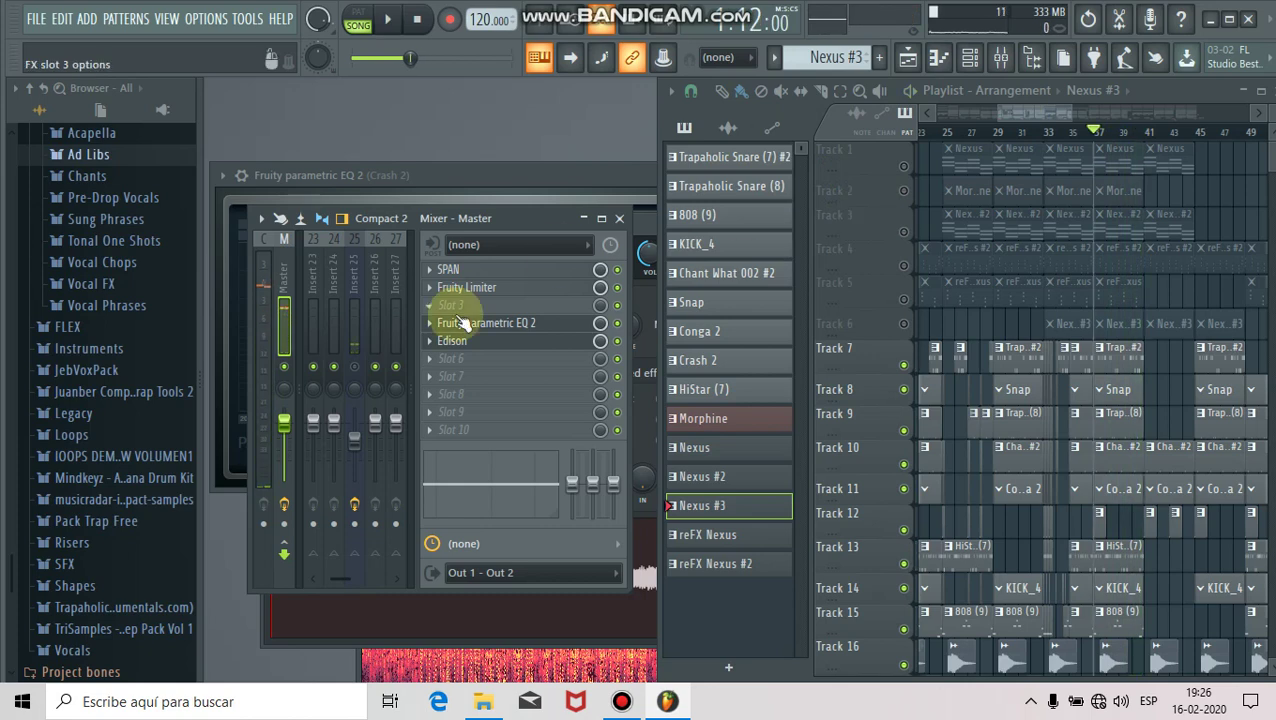
left_click(358, 366)
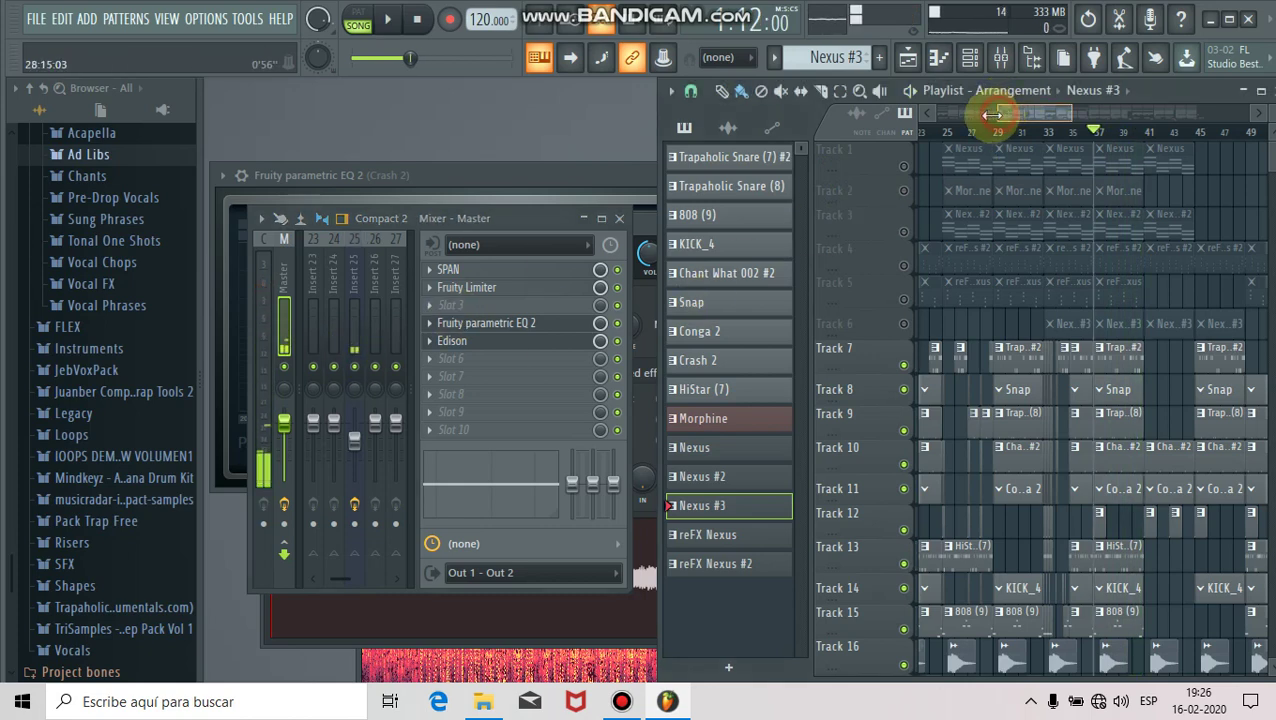
Unmute all playlist tracks by soloing track 1 and releasing the solo.
left_click_drag(917, 114, 903, 109)
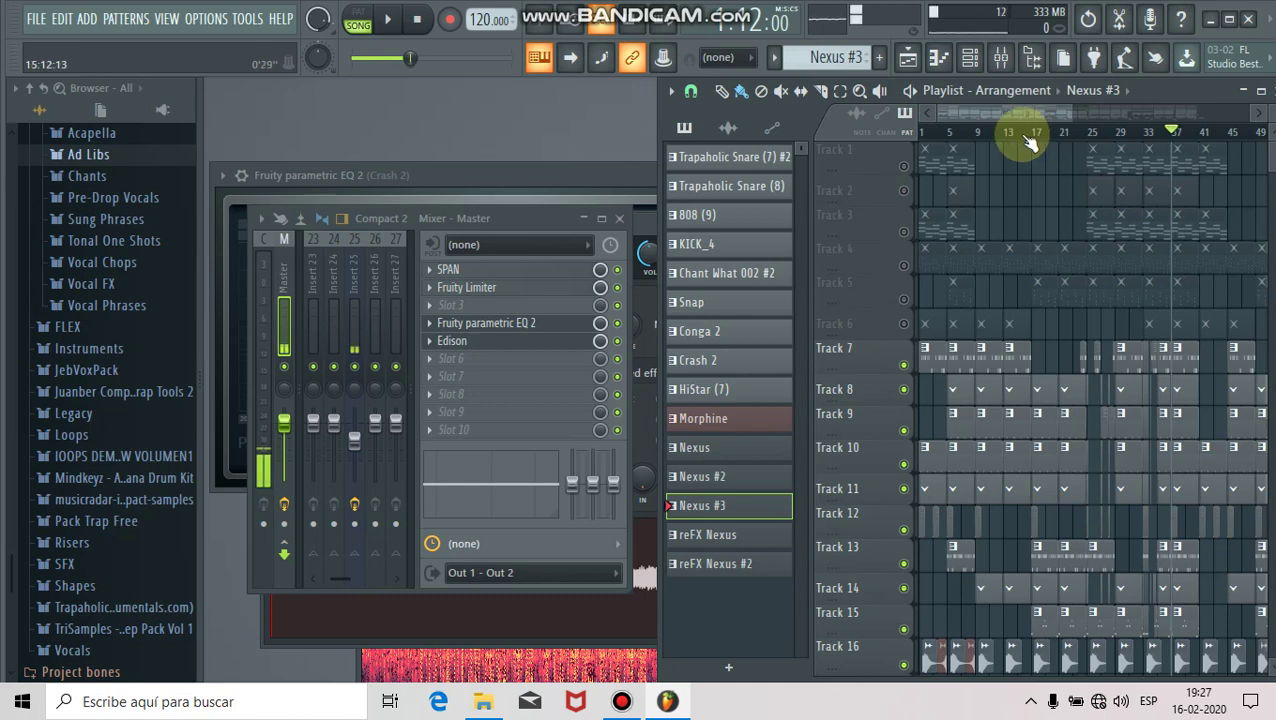
right_click(903, 166)
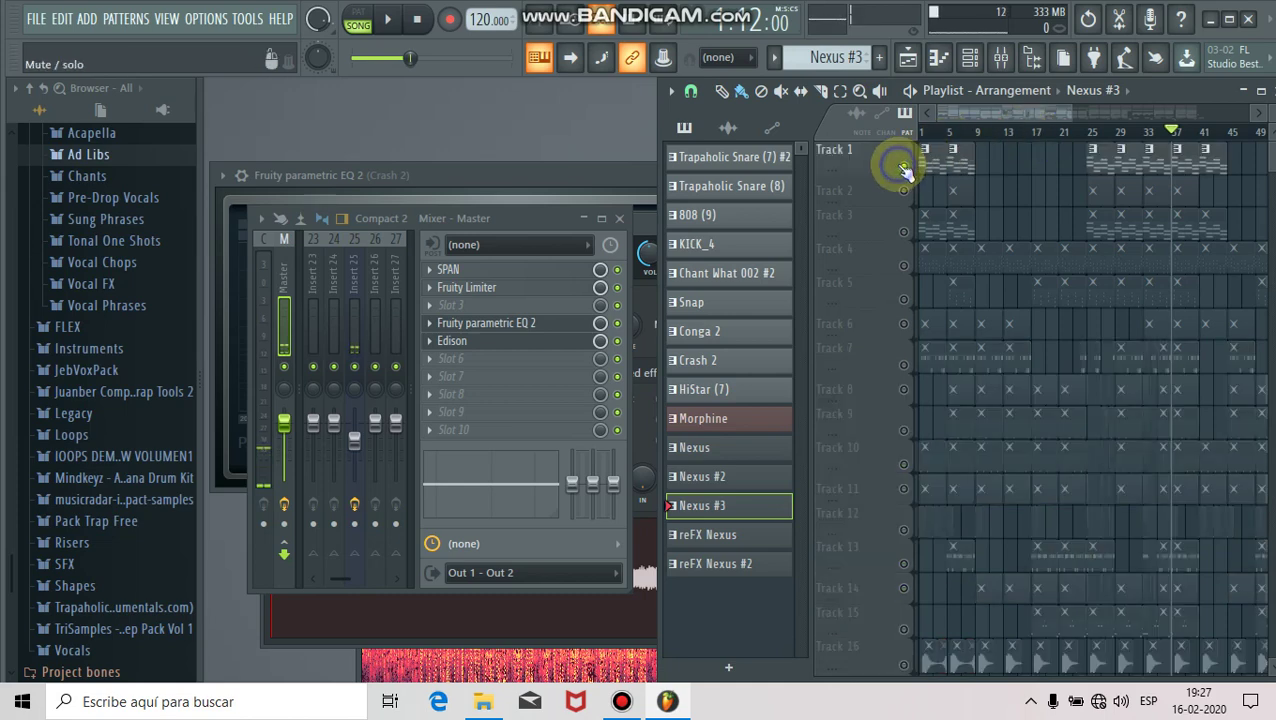
right_click(905, 163)
Play the whole arrangement from the start with Insert 25 muted and maximize the playlist.
key("space")
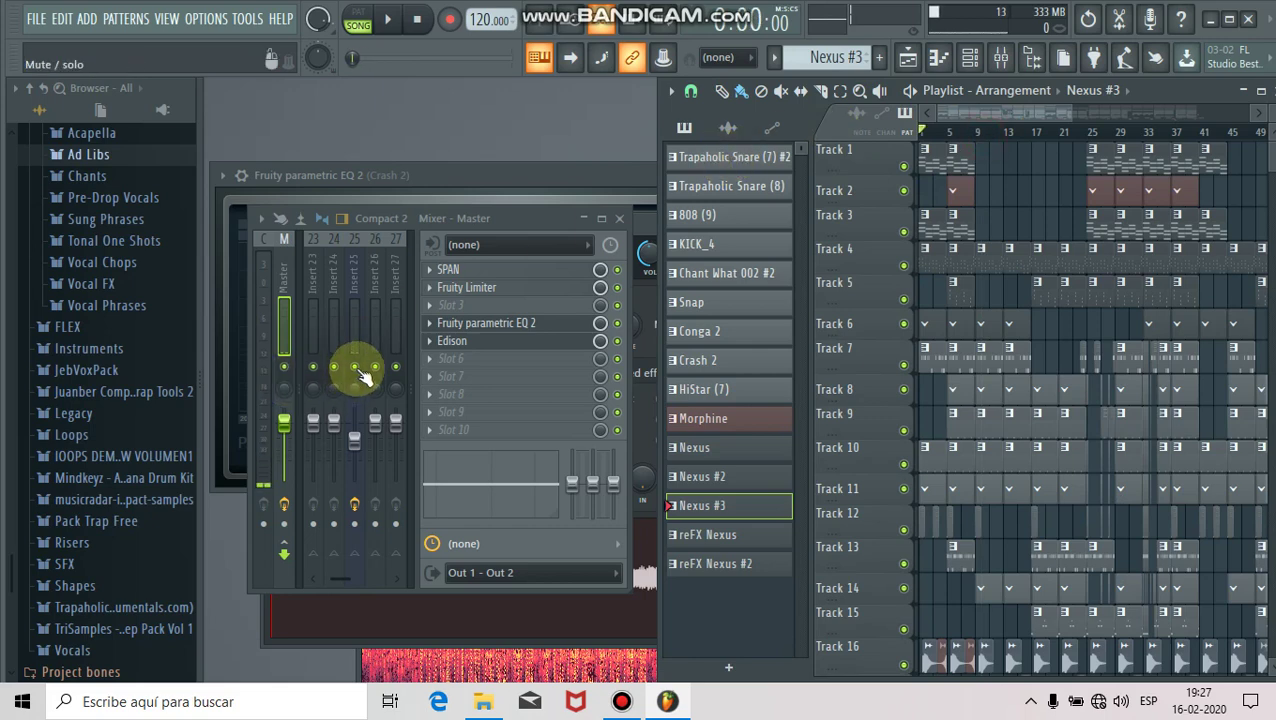
key("space")
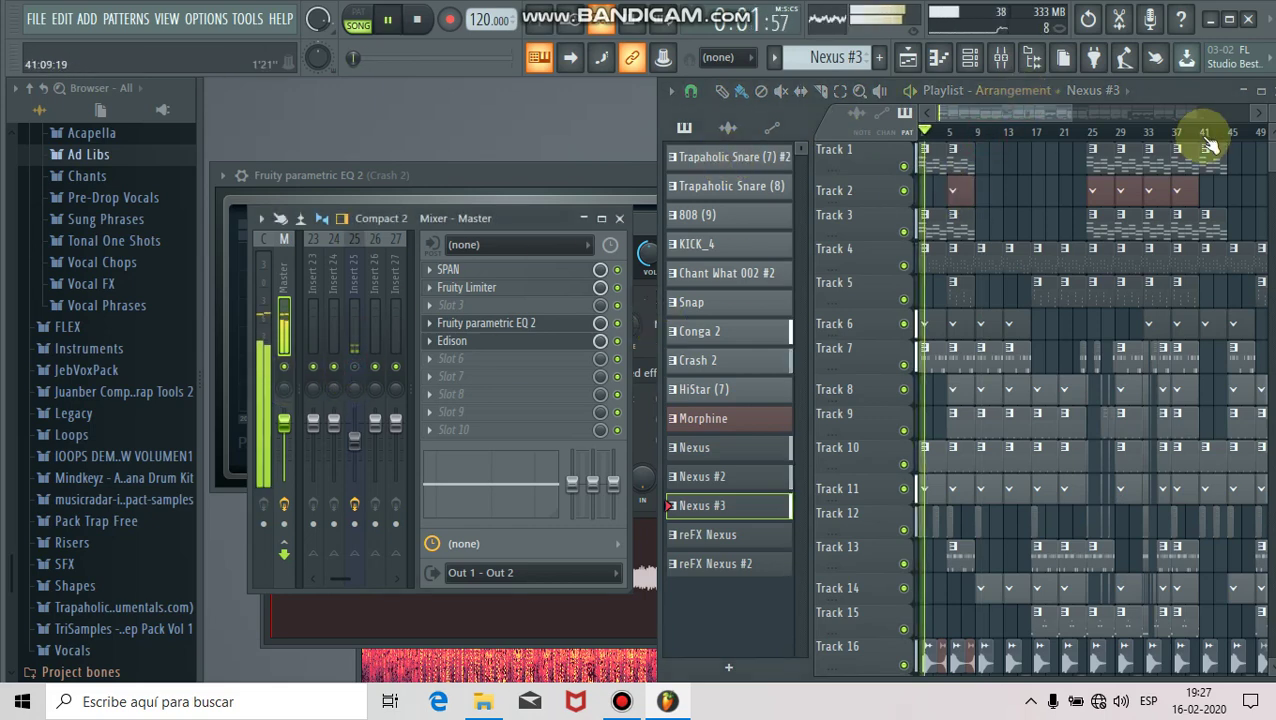
left_click(1246, 90)
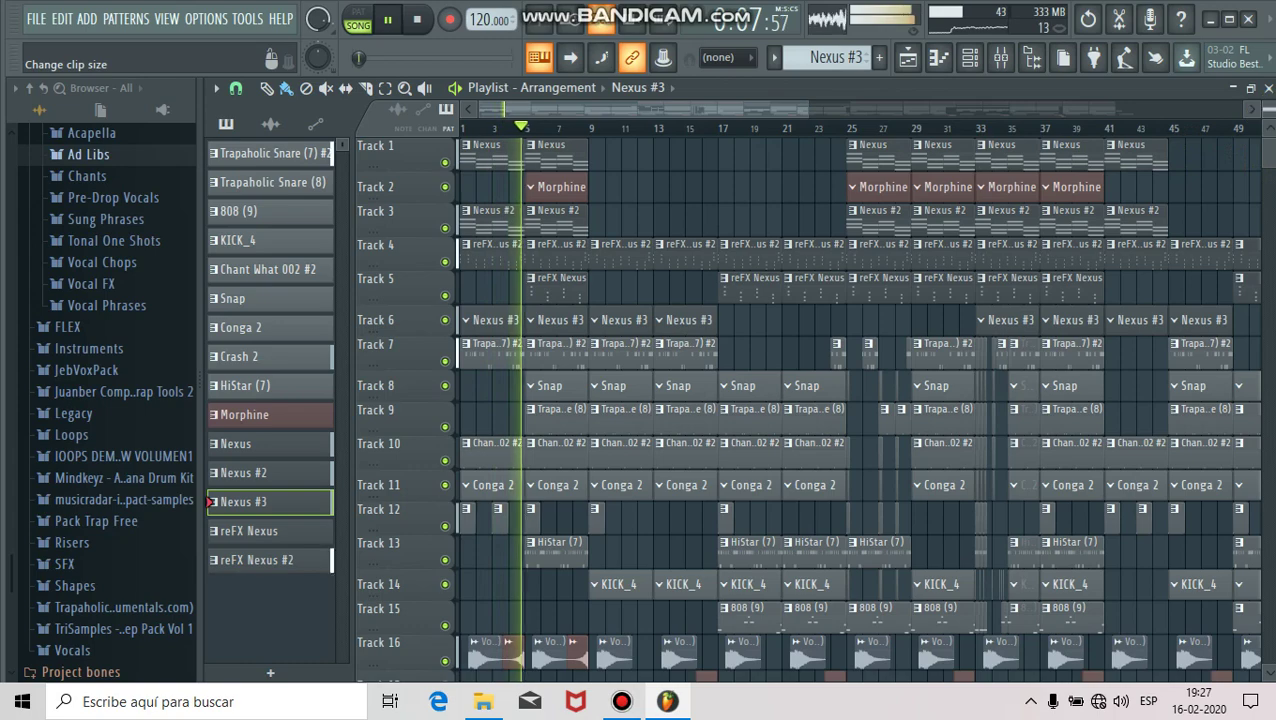
Select the five audio clips on track 17 and move them up to track 16.
scroll(1266, 110, "down", 3)
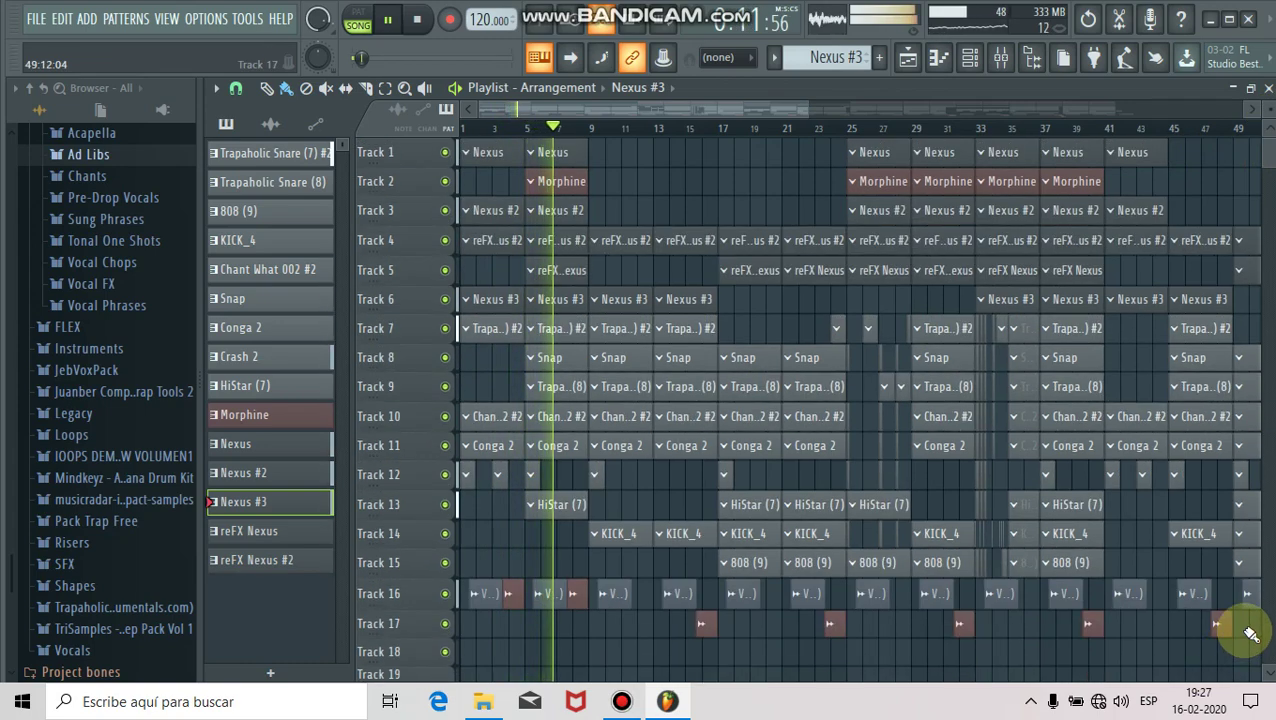
left_click_drag(1246, 630, 697, 645)
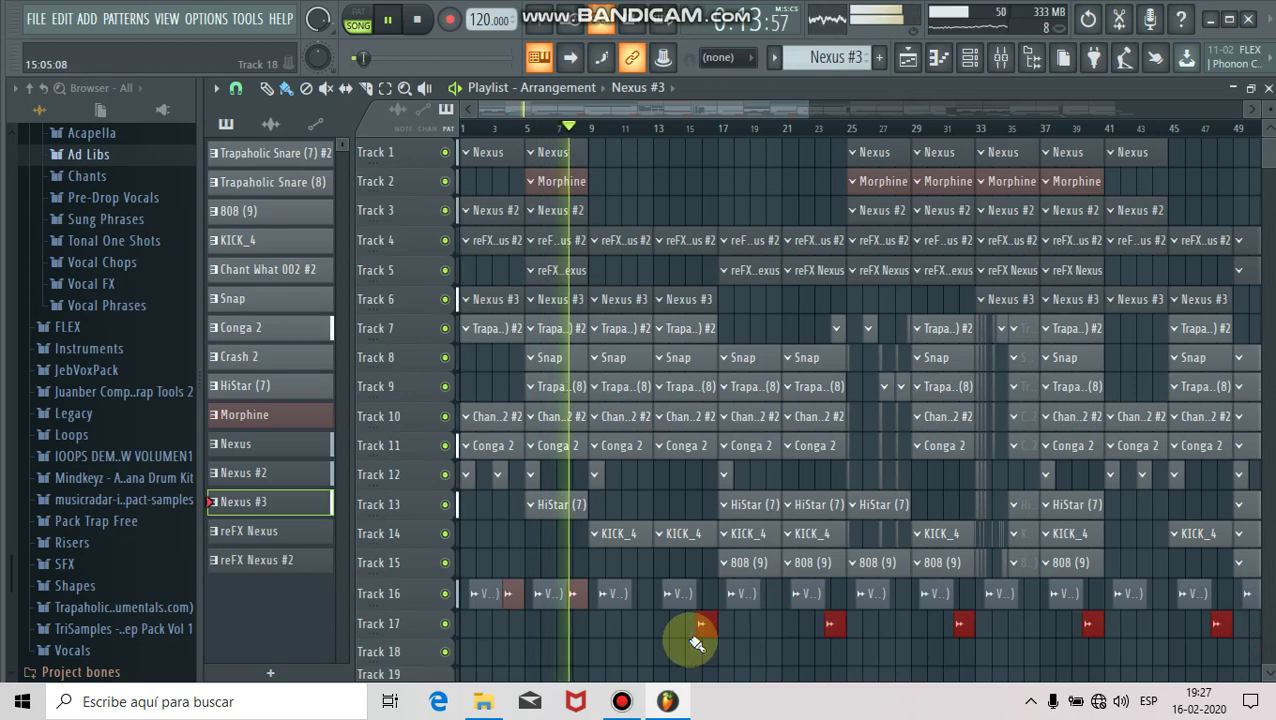
key("shift+Up")
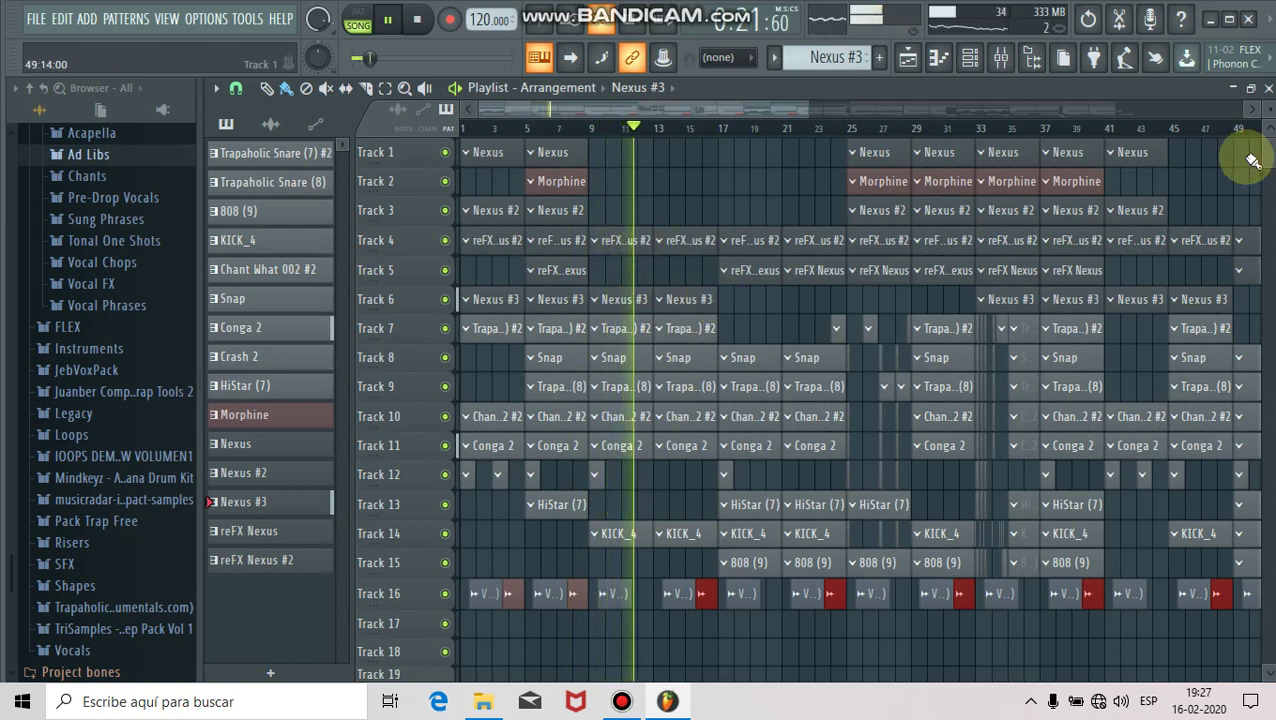
scroll(1266, 120, "up", 2)
scroll(1266, 120, "up", 2)
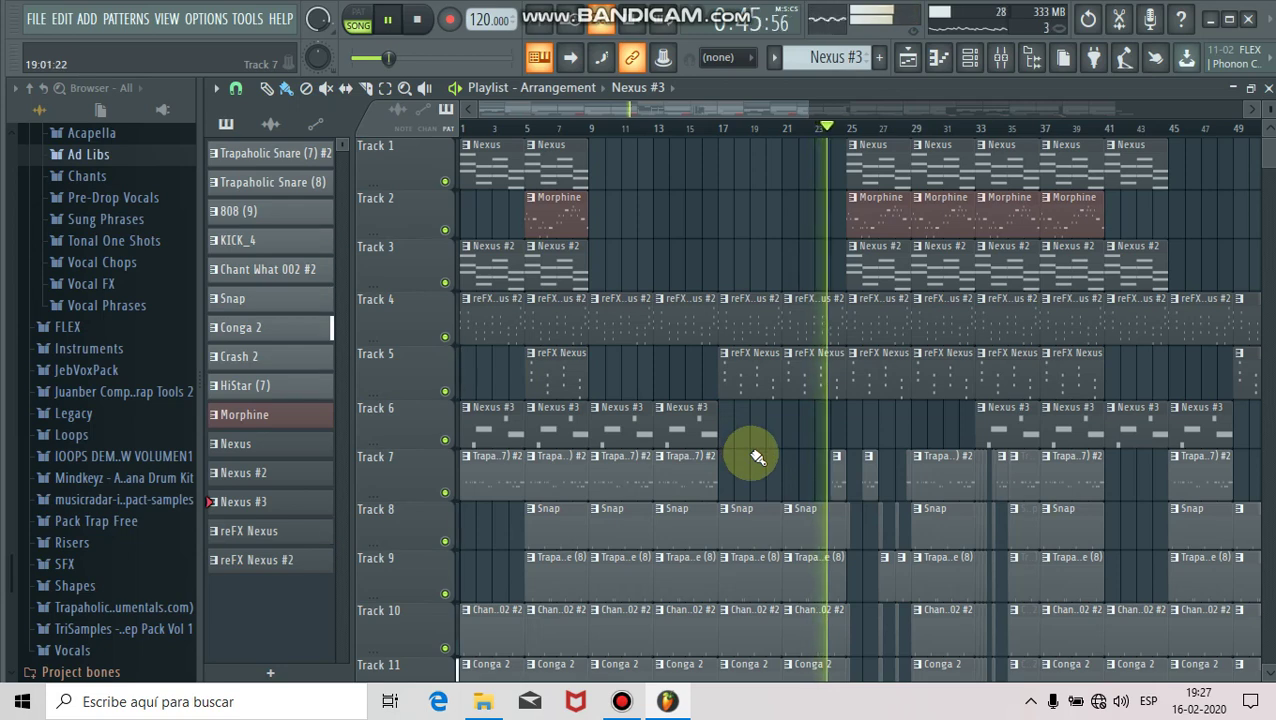
left_click(623, 710)
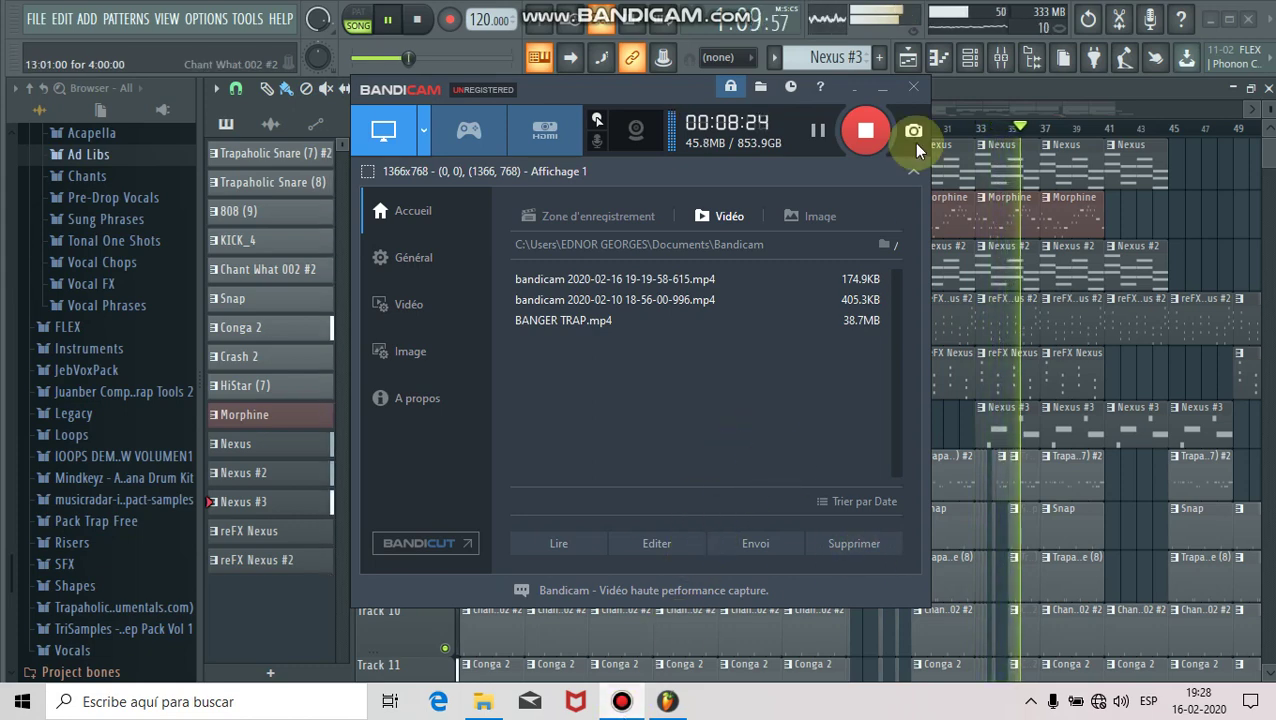
left_click(985, 90)
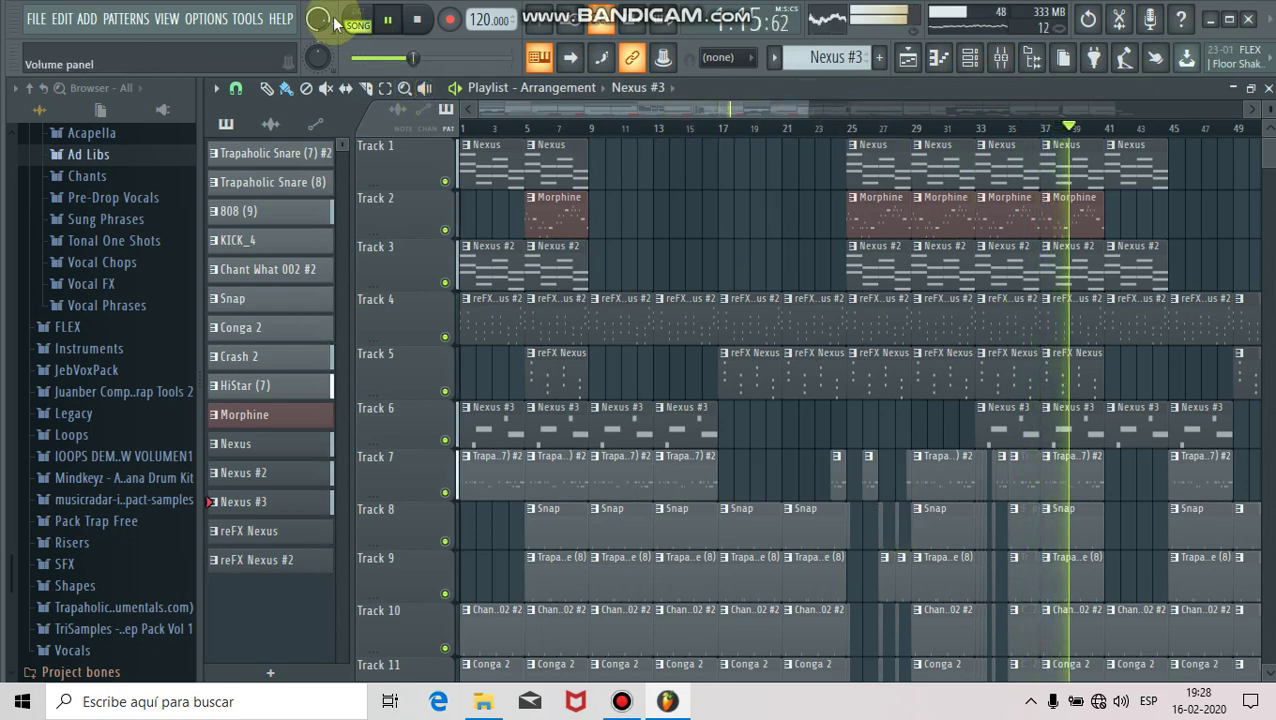
Fade the playing song out by lowering the main volume to 0%.
left_click_drag(412, 58, 414, 58)
left_click_drag(317, 57, 317, 112)
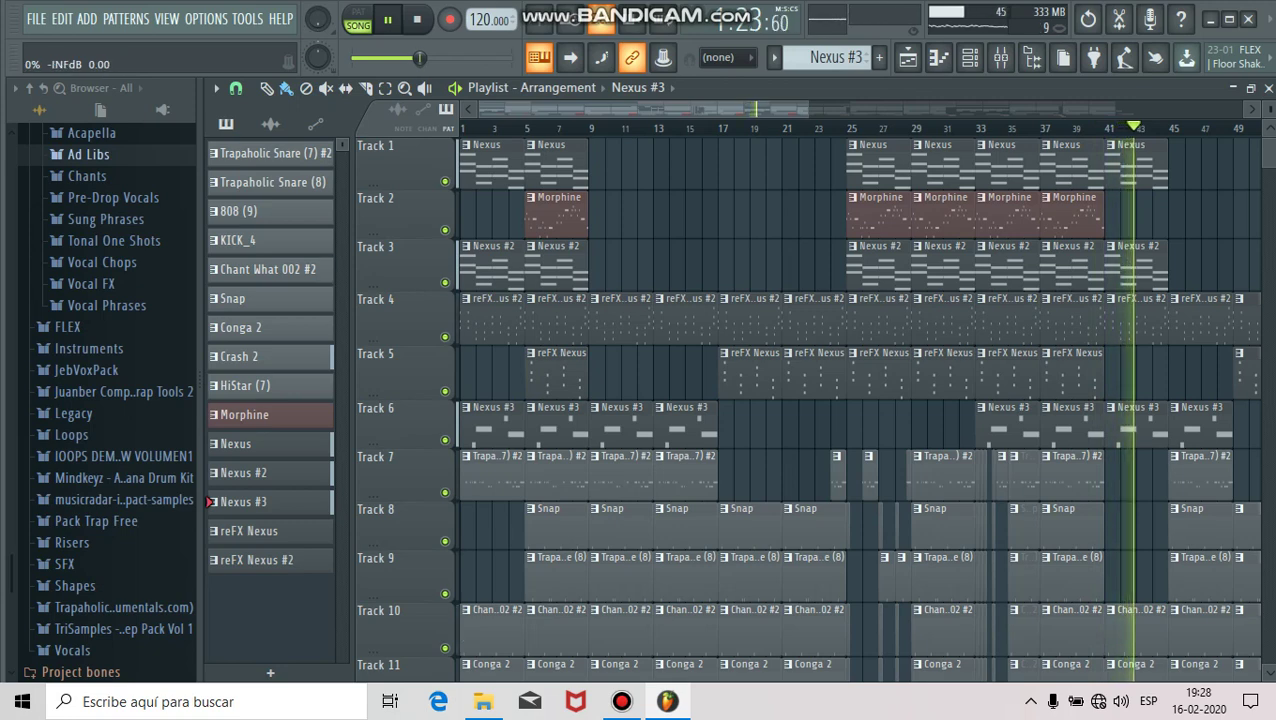